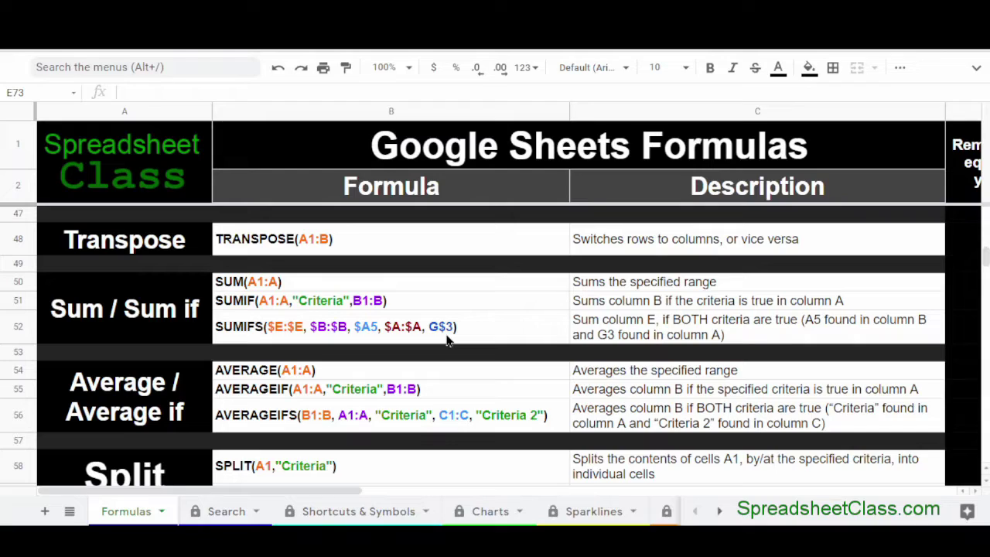
- Paste the TRANSPOSE(A1:B) text from B48 into A48 after an equals sign, allow the protected edit, and undo the entry
left_click(406, 249)
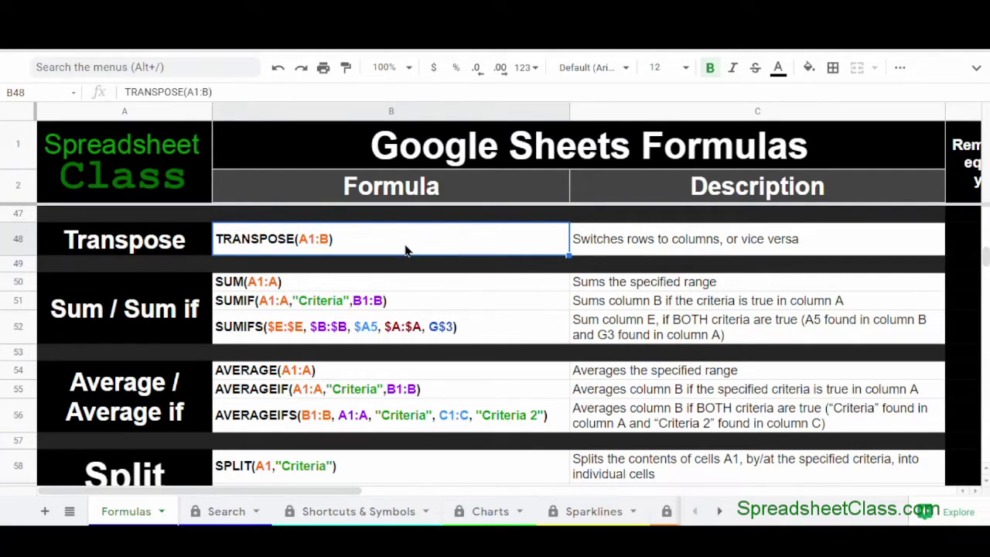
key("ctrl+c")
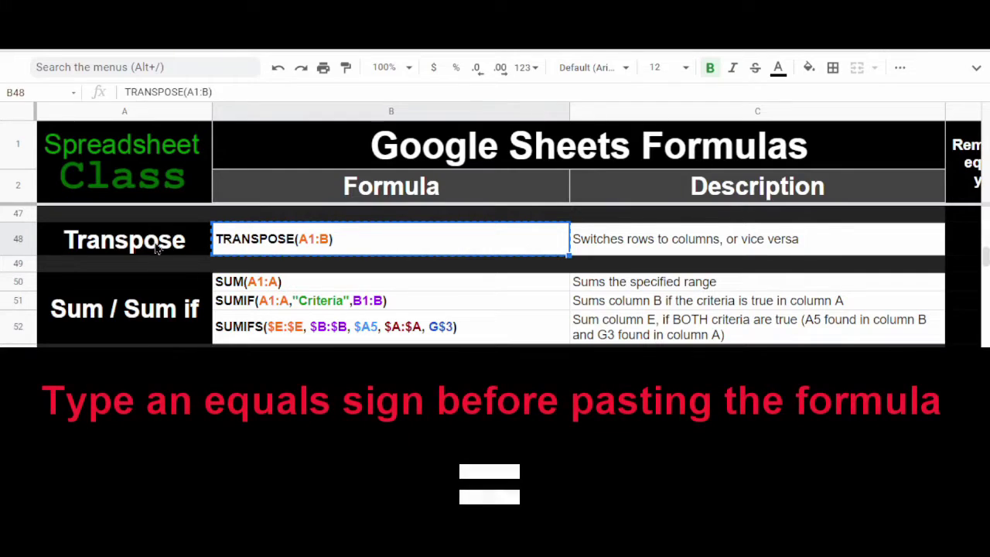
left_click(157, 245)
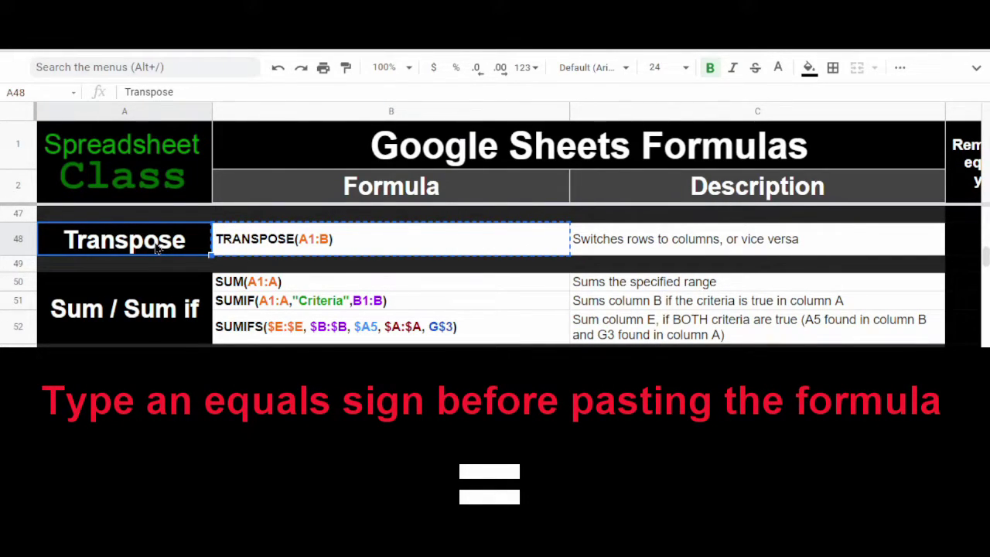
type("=")
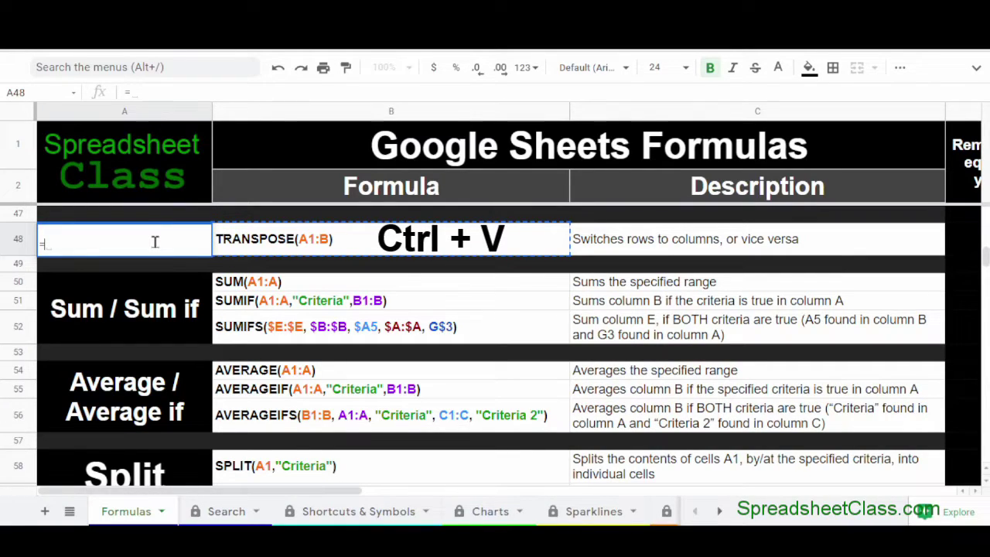
key("ctrl+v")
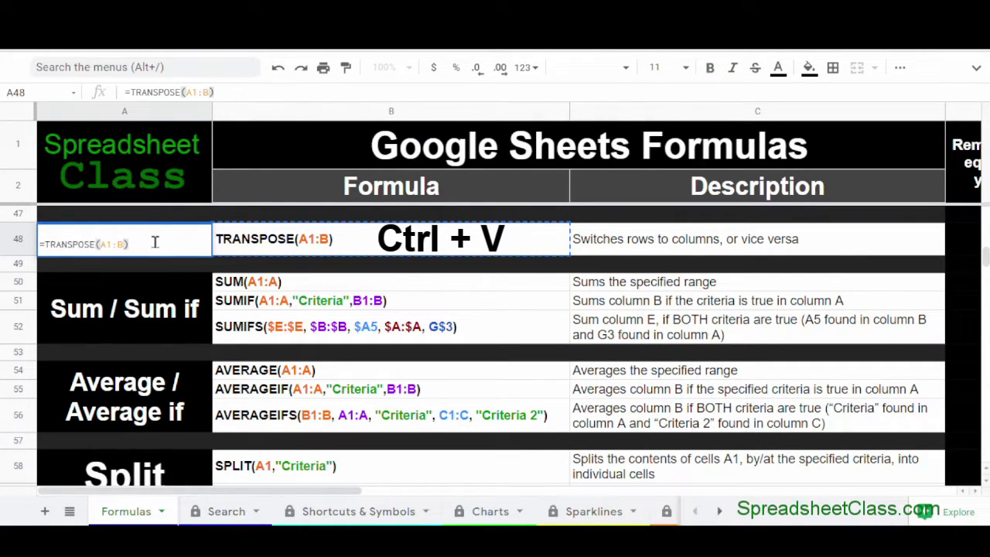
key("Return")
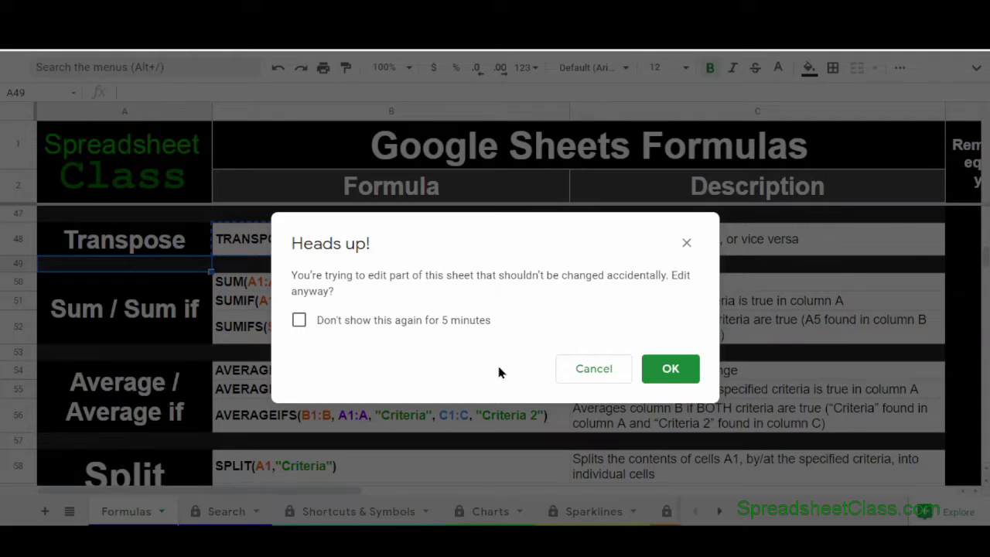
left_click(673, 371)
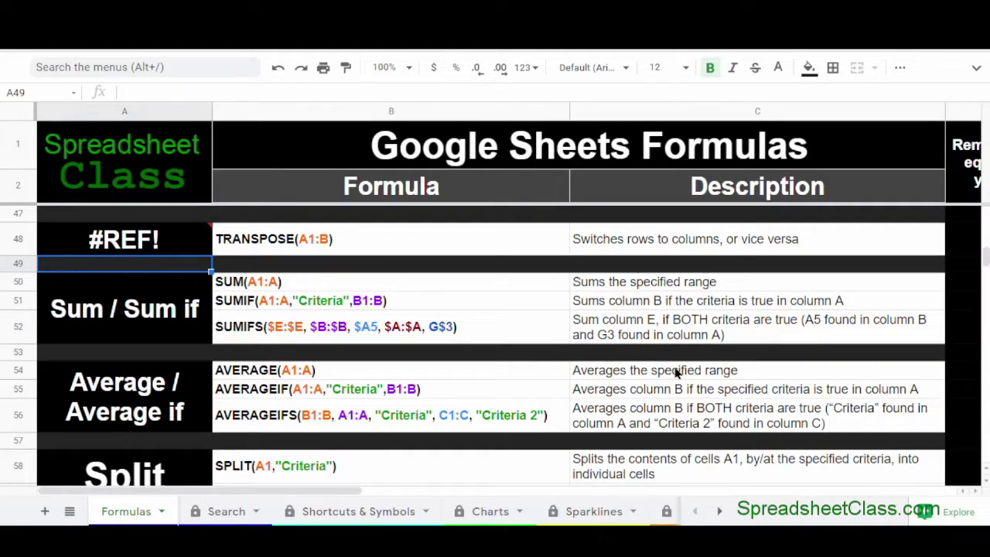
mouse_move(158, 241)
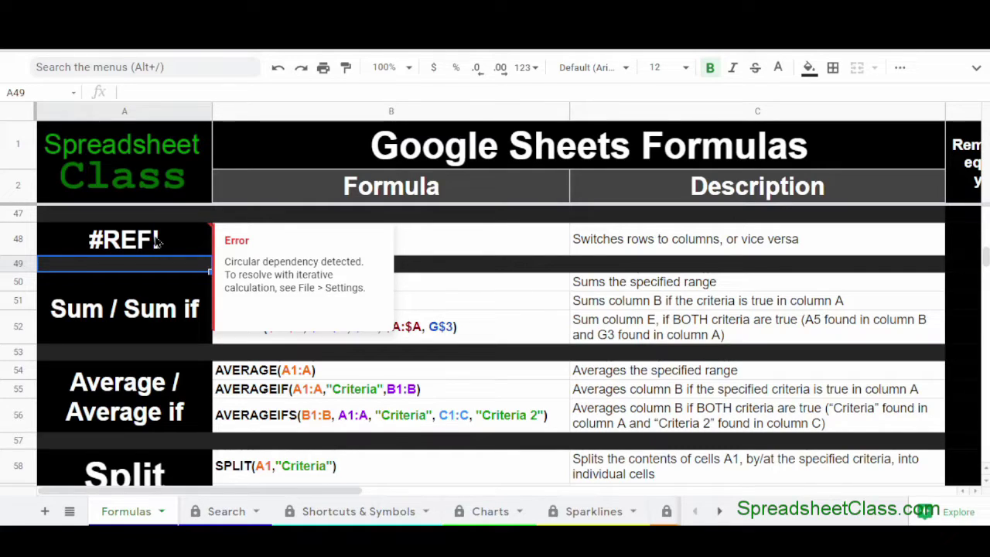
key("ctrl+z")
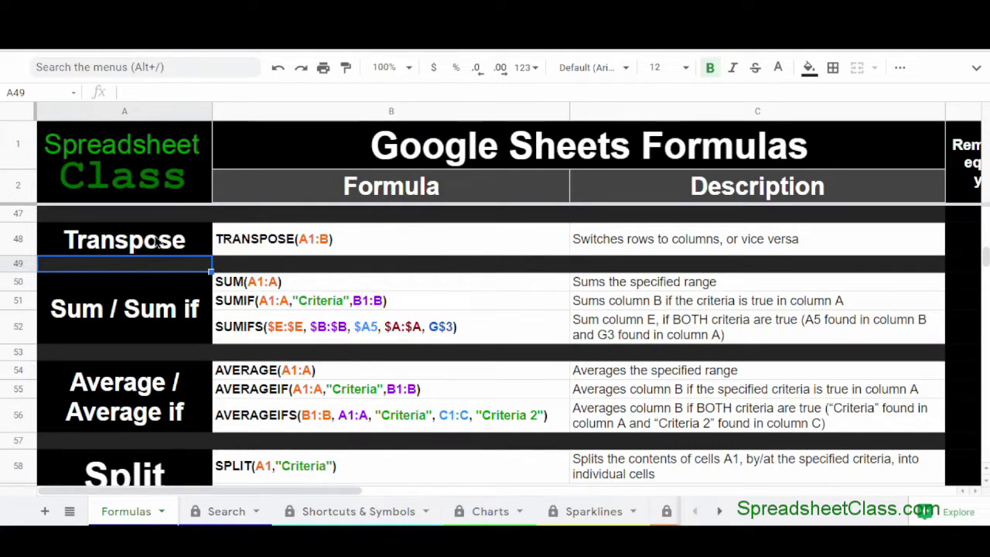
left_click(424, 247)
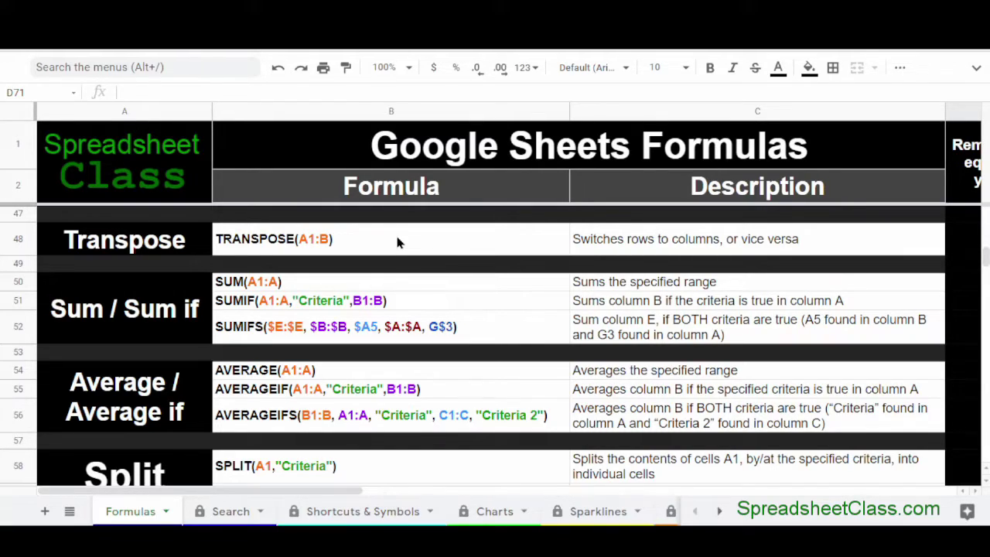
left_click(396, 242)
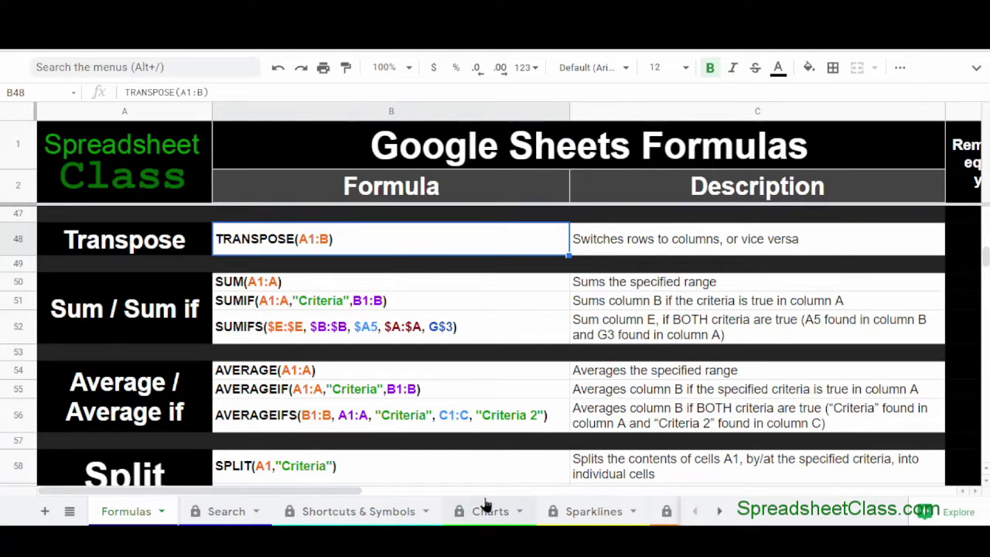
- On the Search sheet, set the formula search keyword in C1 to Filter and return to the Formulas sheet
left_click(215, 513)
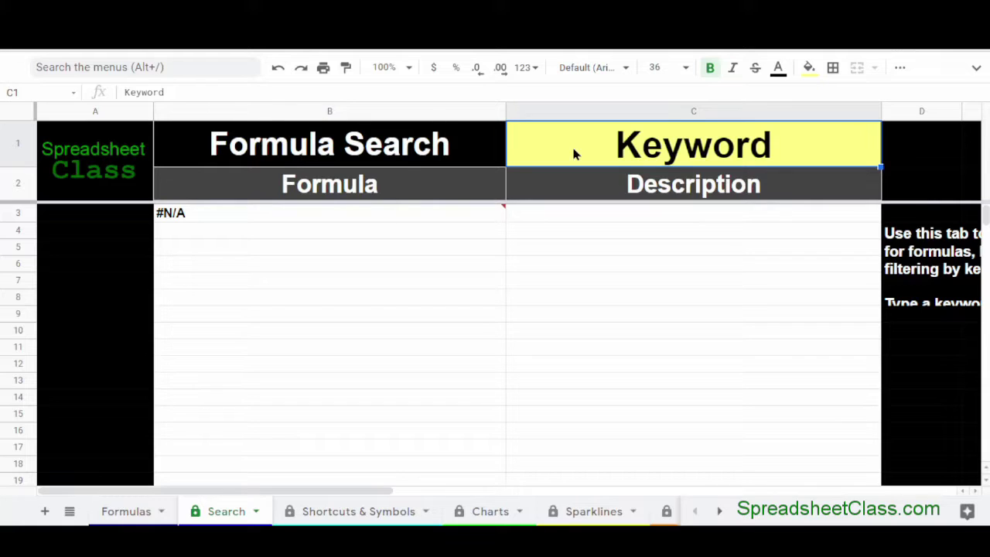
type("Filter")
key("Return")
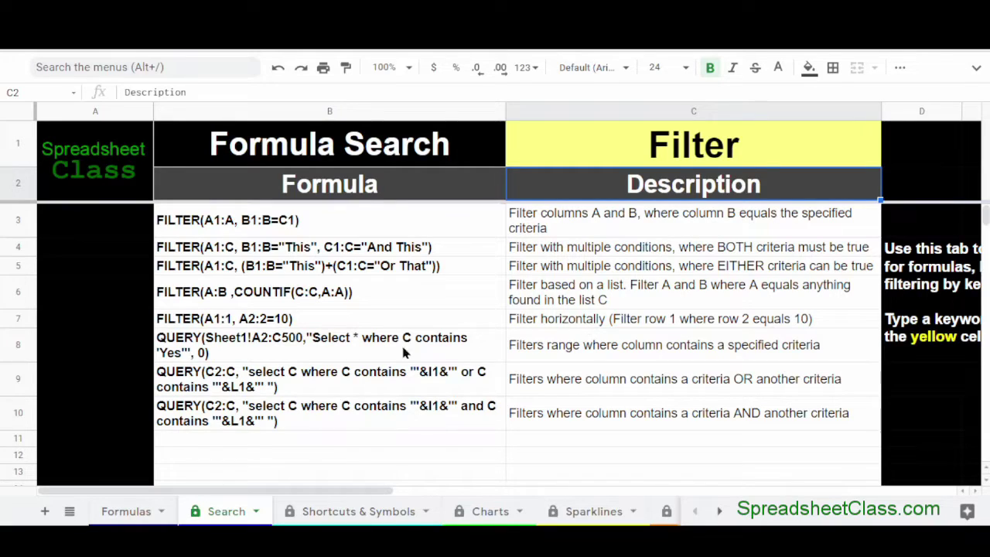
left_click(137, 514)
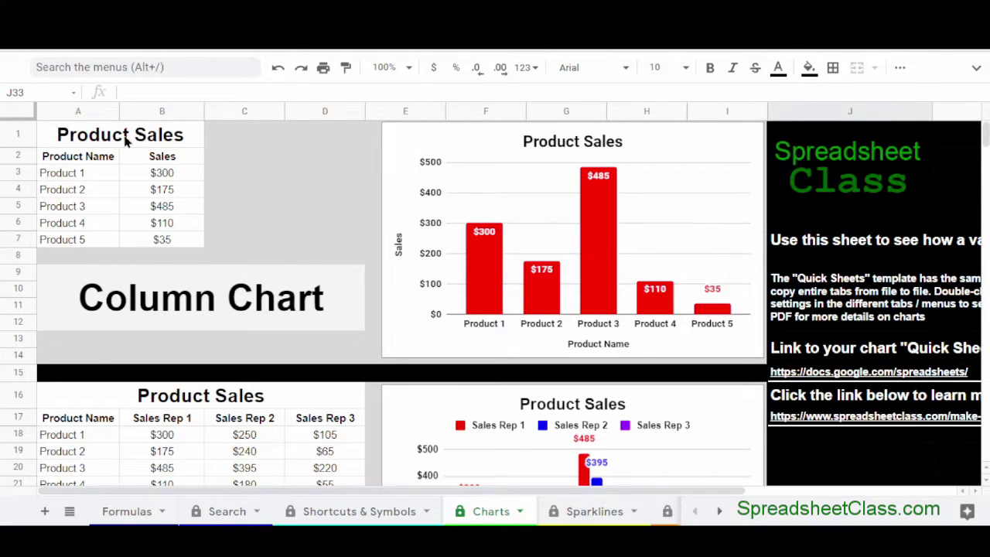
- Open the single-series Product Sales column chart for editing and view its setup and its Sales series formatting
left_click(559, 236)
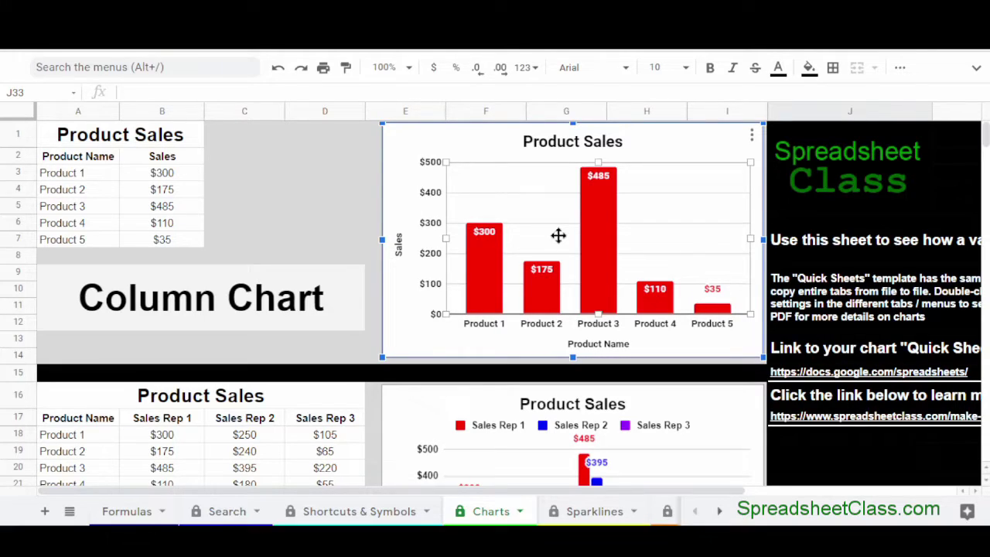
double_click(559, 235)
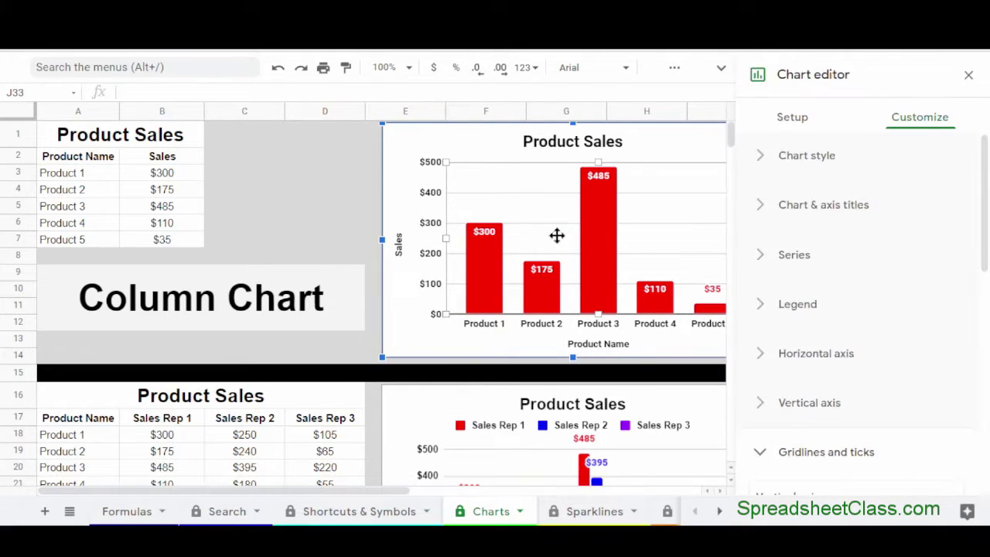
left_click(794, 116)
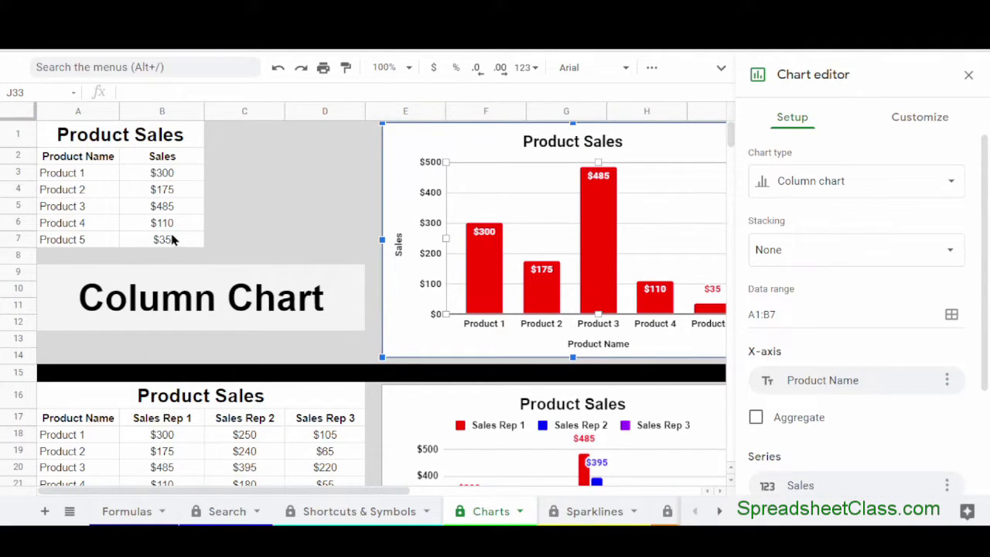
double_click(595, 244)
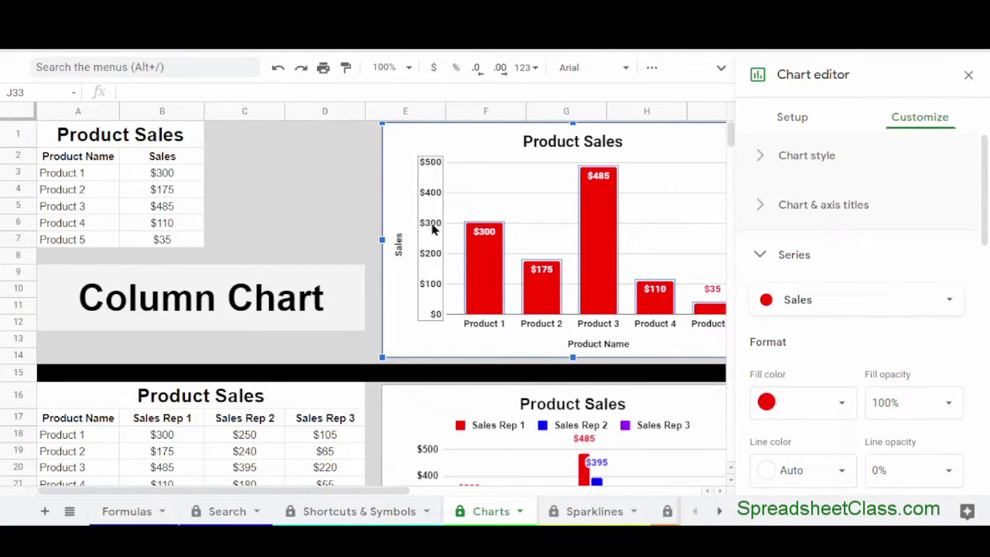
- Examine the vertical axis label formatting options of the Product Sales column chart and leave the chart editor
left_click(432, 229)
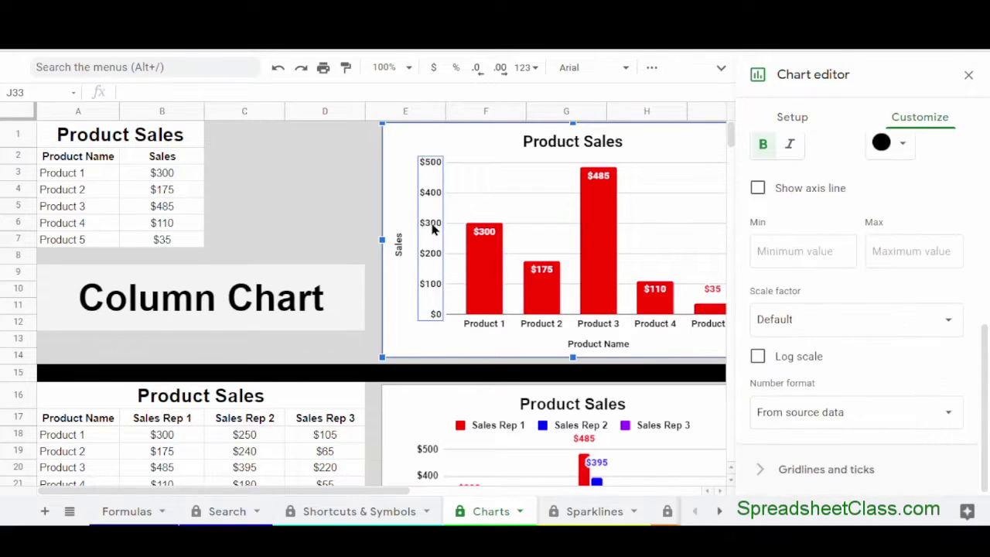
scroll(848, 360, "up", 2)
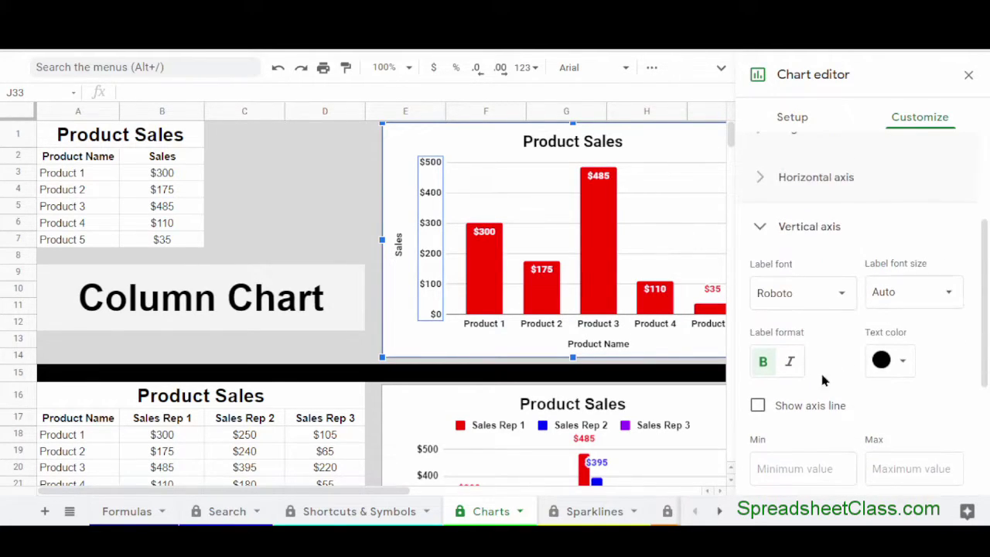
left_click(756, 362)
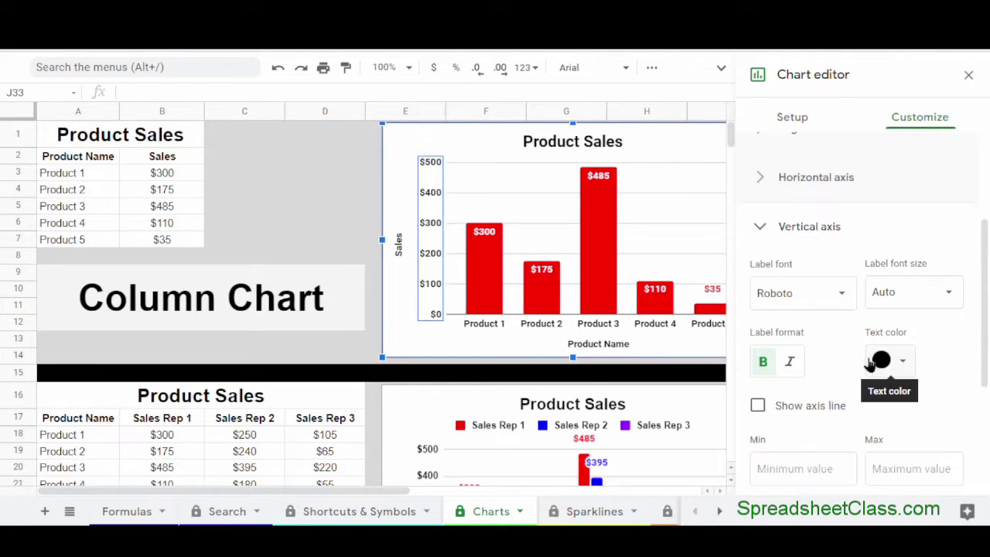
left_click(287, 200)
- Look through the multi-series column, stacked column and bar chart examples on the Charts sheet
scroll(287, 199, "down", 3)
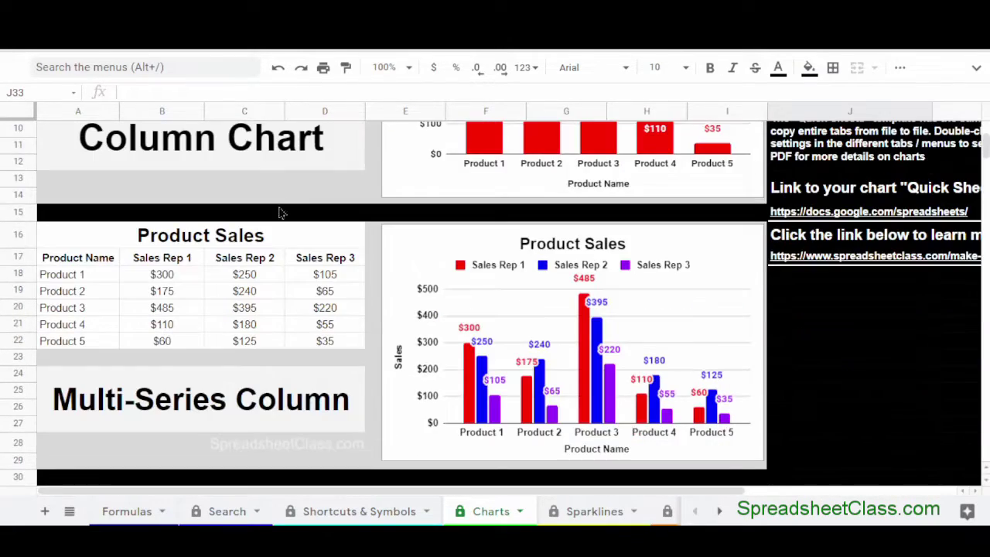
scroll(366, 353, "down", 4)
scroll(358, 353, "down", 3)
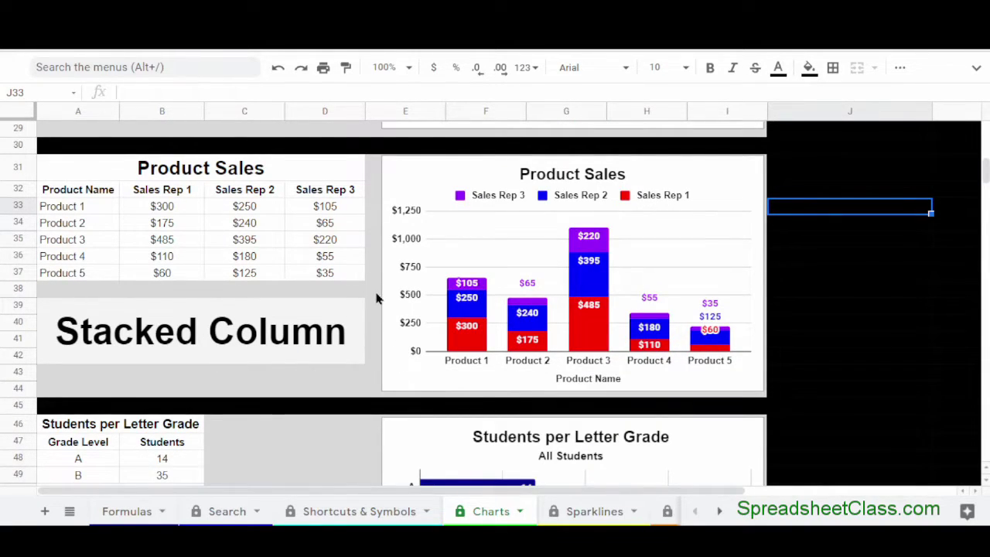
scroll(357, 307, "down", 4)
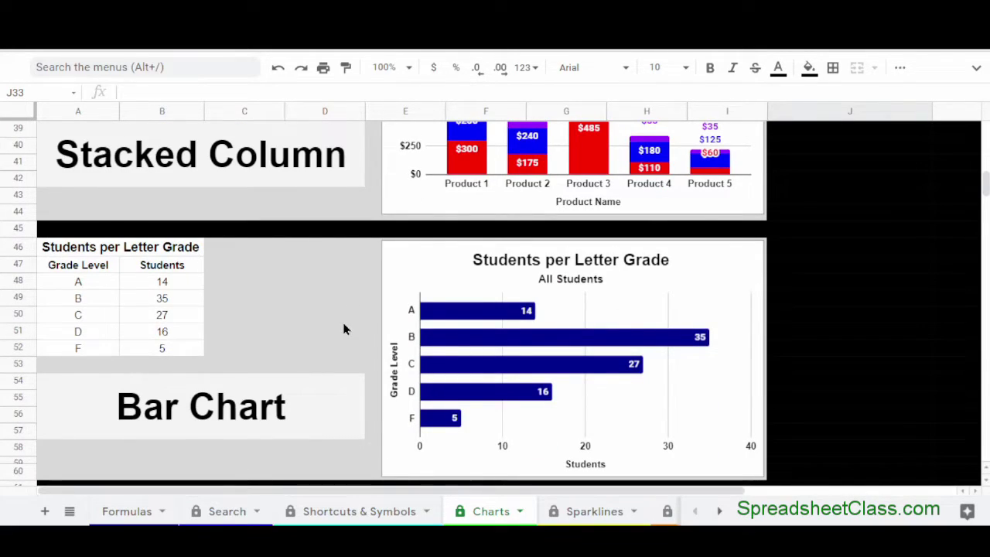
scroll(267, 184, "up", 15)
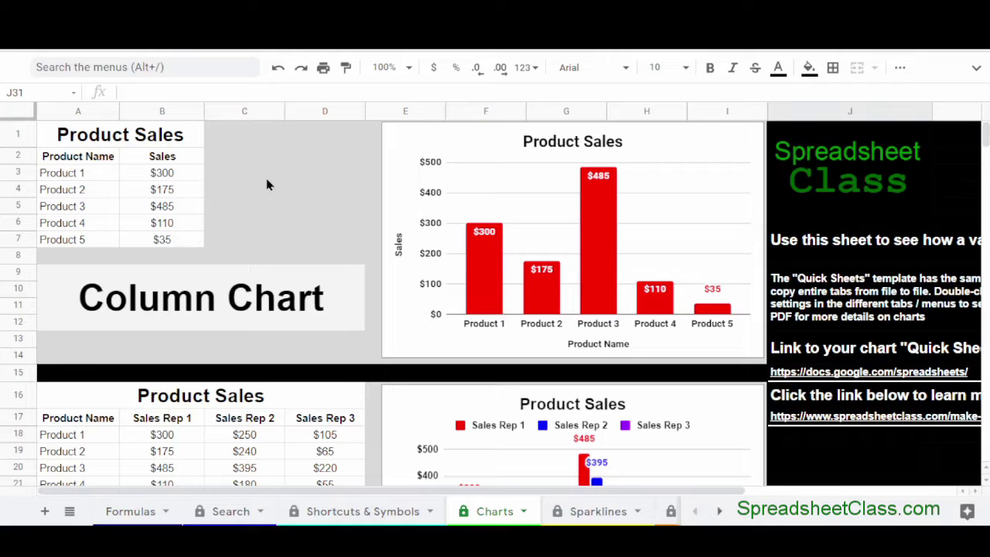
- In the column chart's data table, set the sales of Products 1, 2 and 3 to 100, 5 and 70
left_click(177, 178)
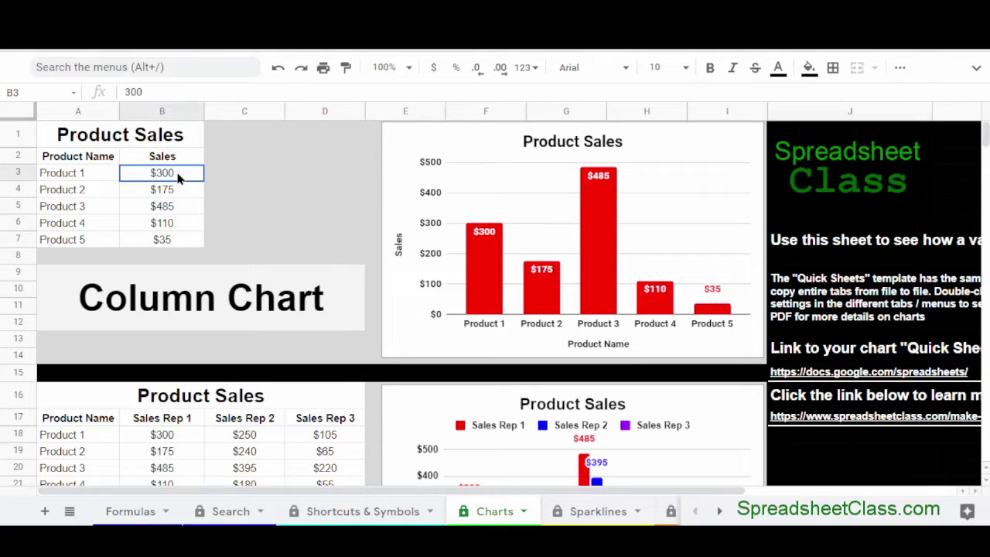
type("100")
key("Return")
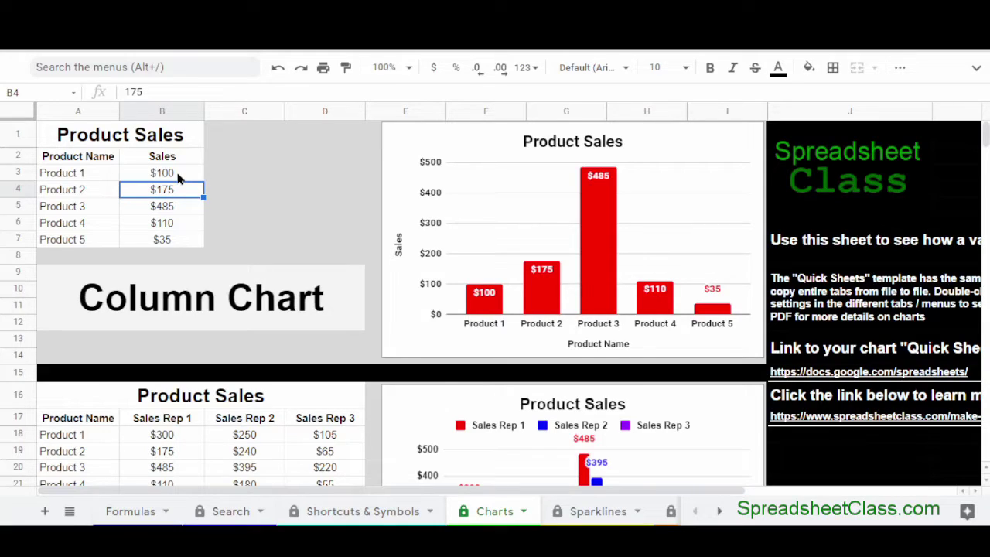
type("5")
key("Return")
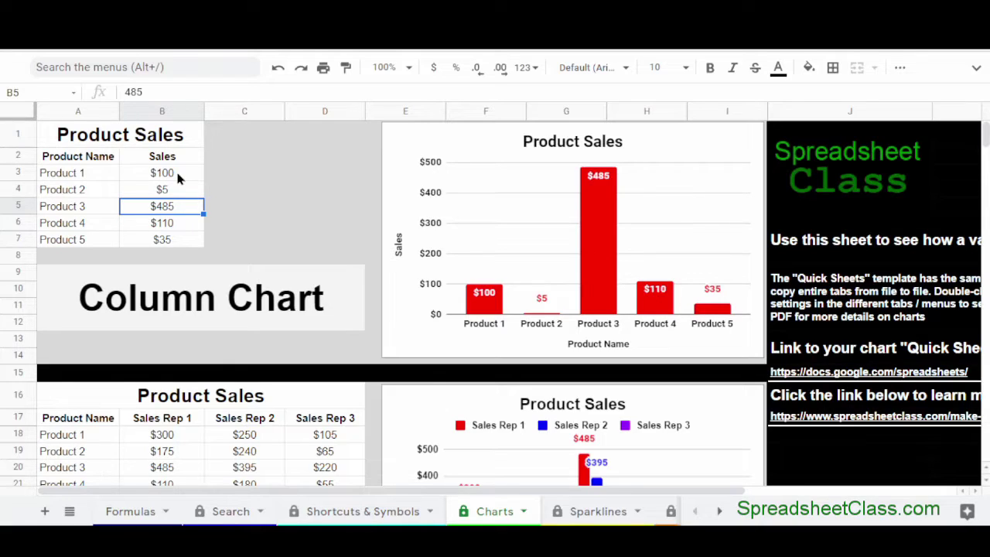
type("70")
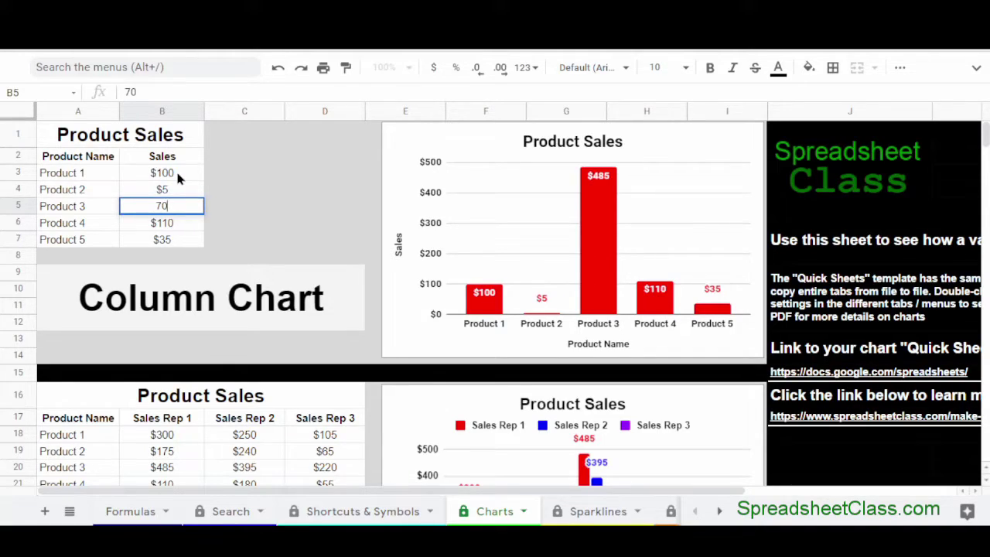
key("Return")
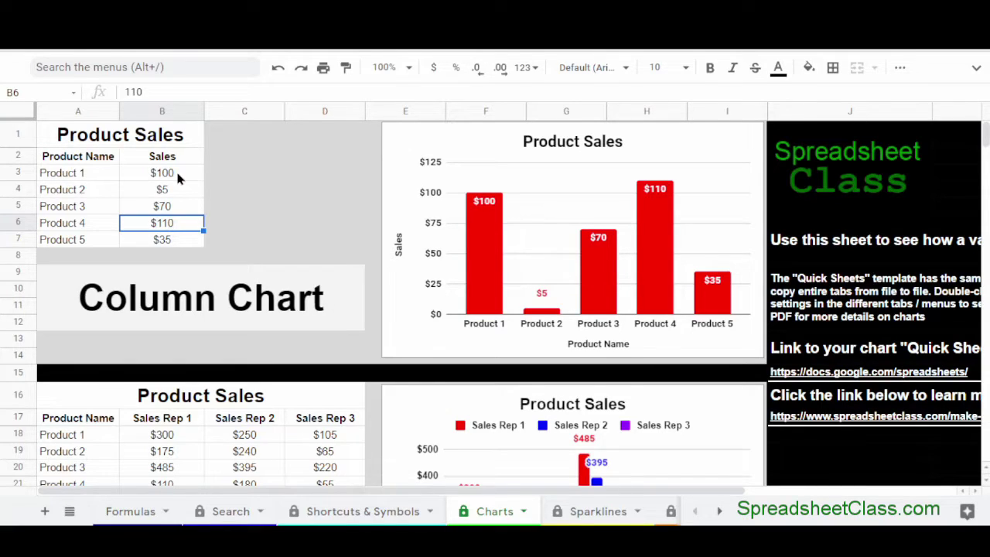
- Set the number of students with grade F in the pie chart's data table to 15
scroll(177, 176, "down", 6)
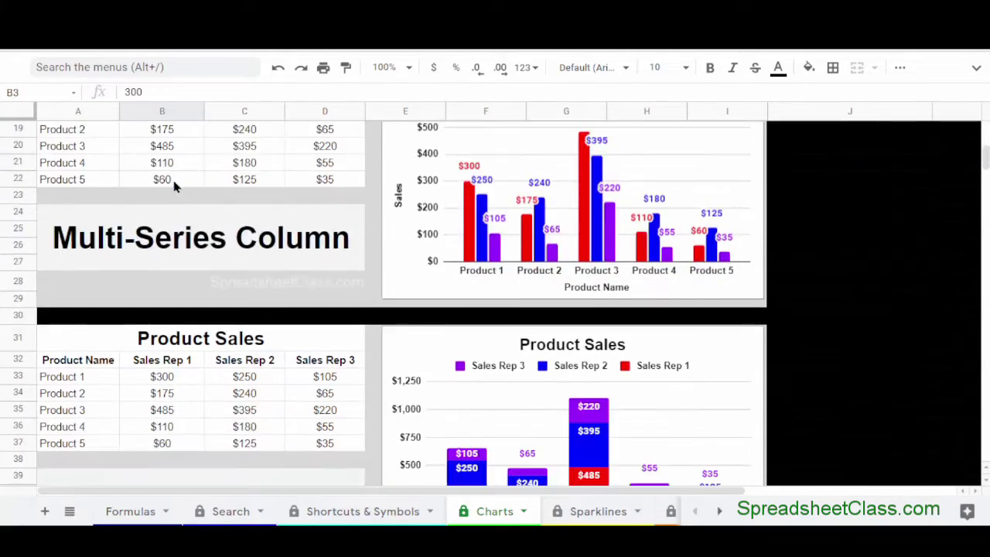
scroll(197, 217, "down", 12)
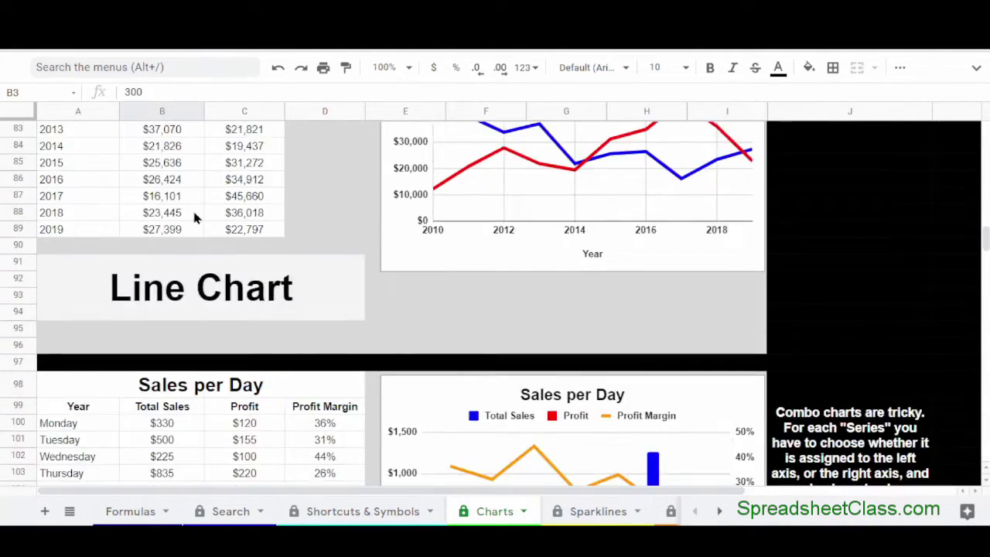
scroll(194, 216, "down", 6)
left_click(181, 293)
type("15")
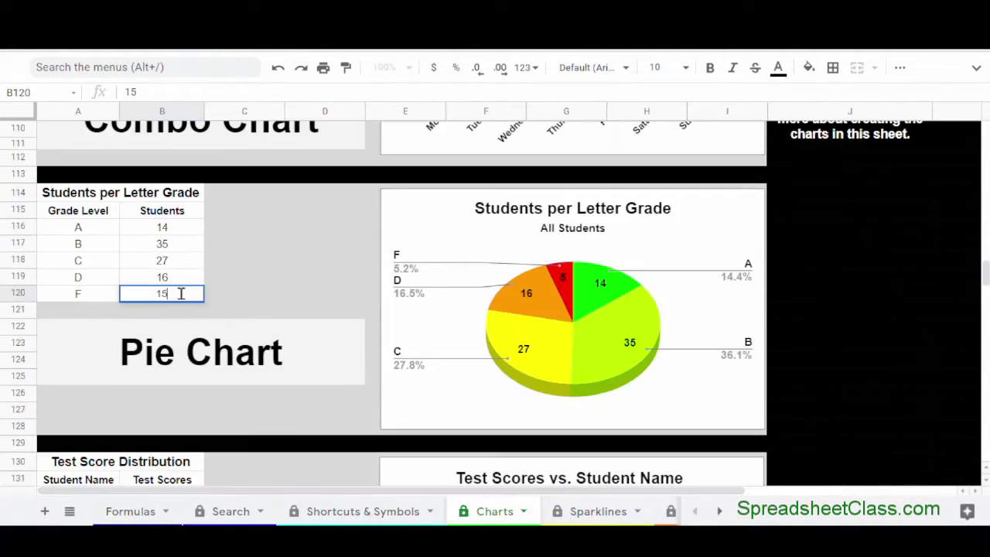
key("Return")
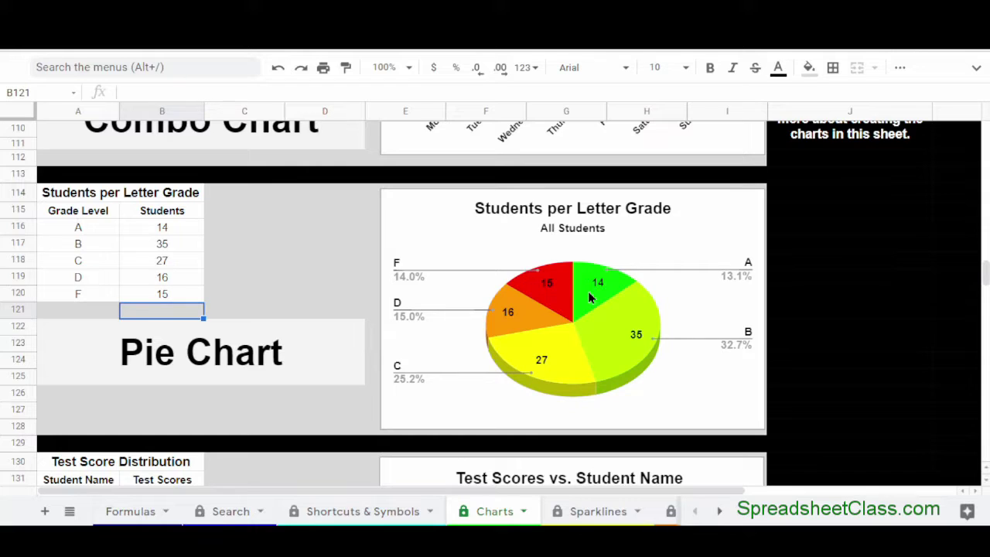
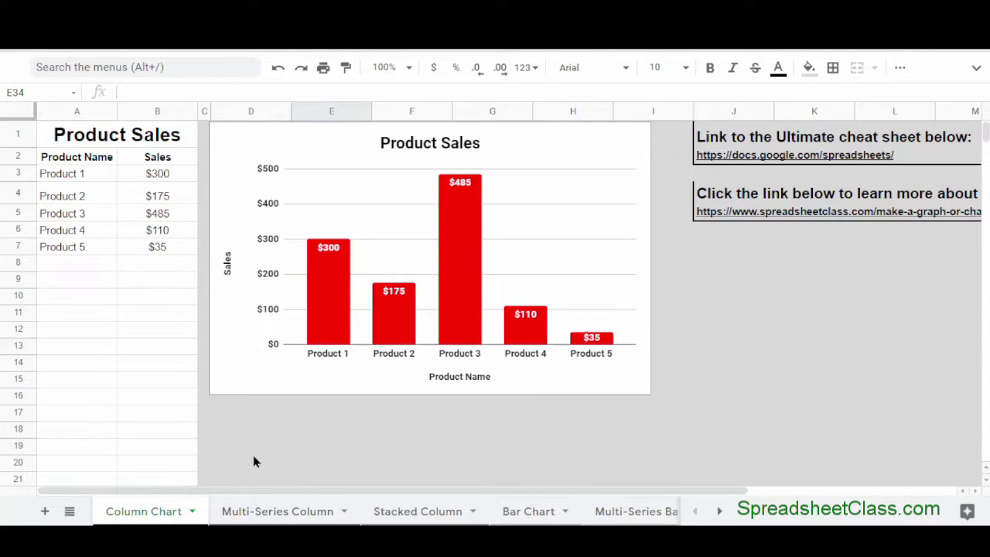
- Choose to copy the Column Chart sheet to an existing spreadsheet
right_click(177, 516)
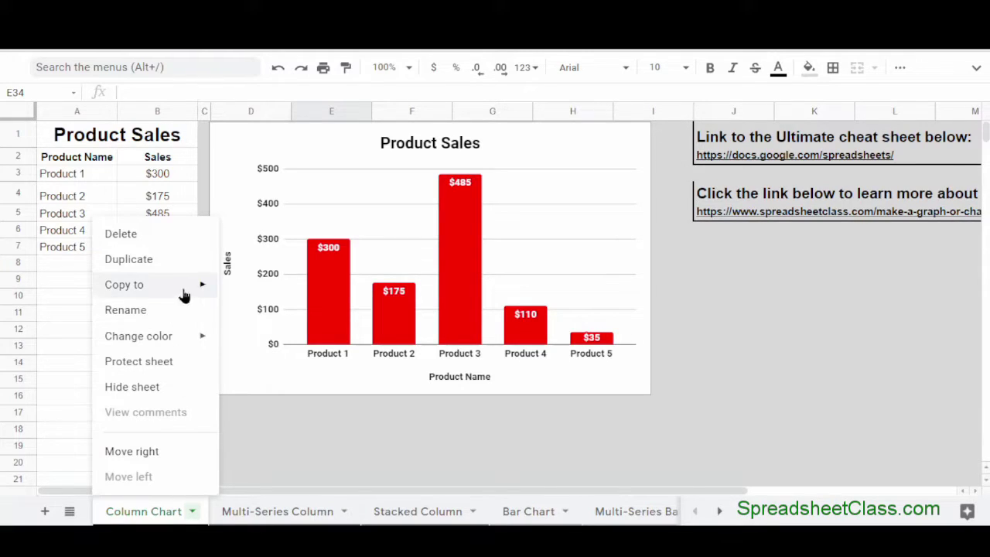
mouse_move(189, 290)
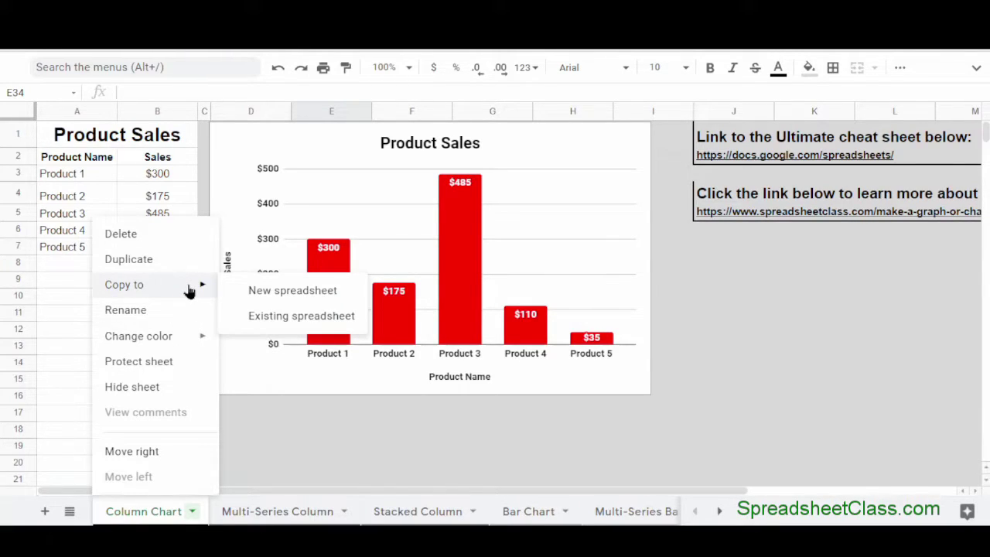
left_click(313, 319)
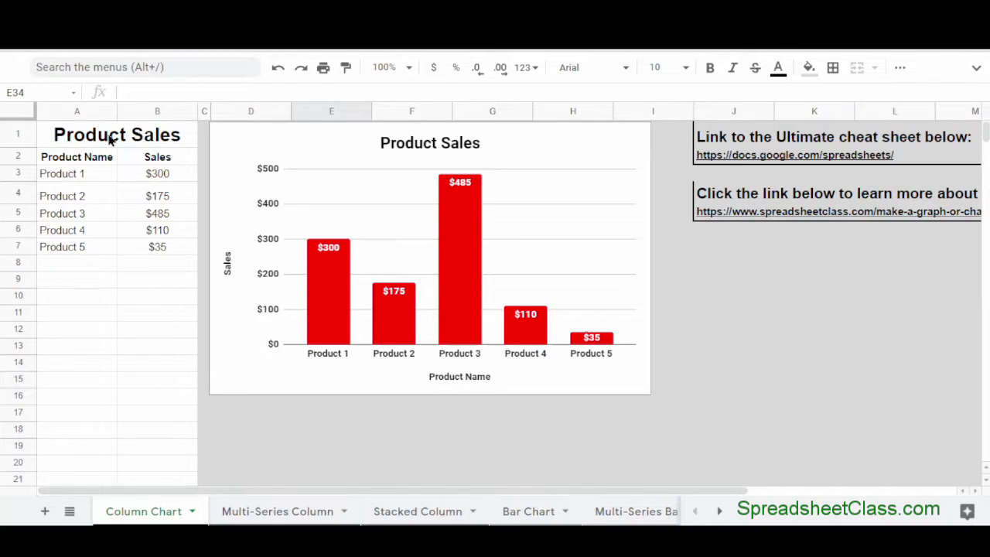
- Examine the setup and data range of the Product Sales column chart and leave the chart editor
left_click(308, 155)
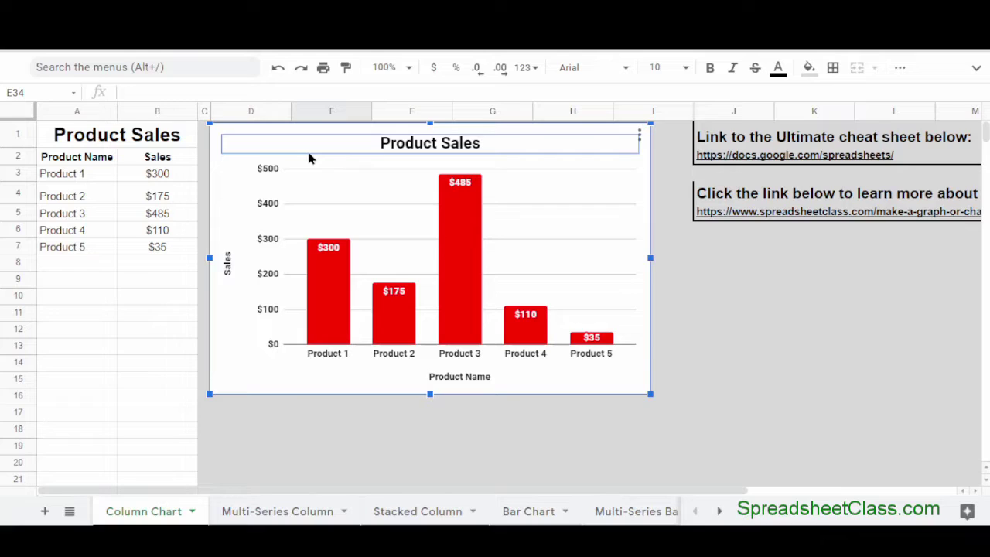
double_click(308, 155)
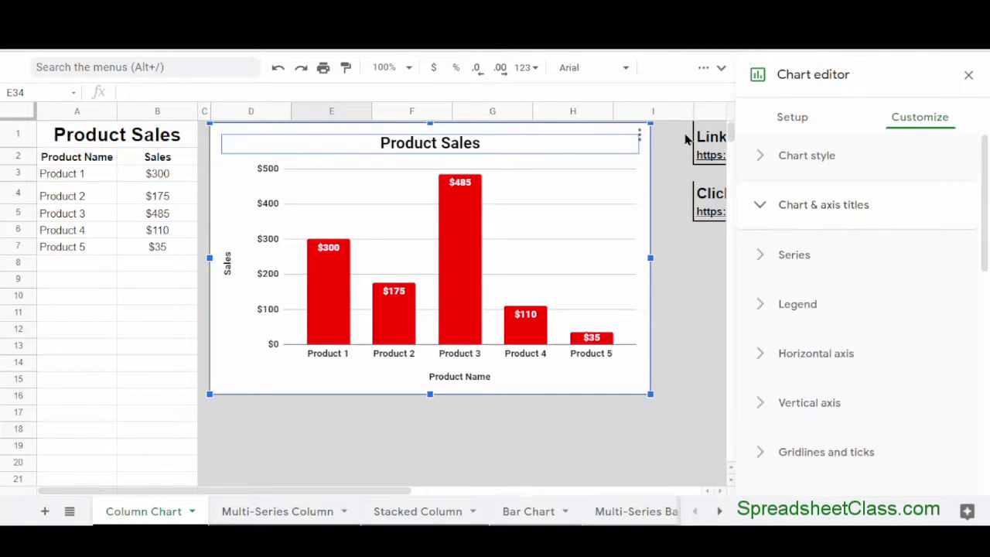
left_click(774, 116)
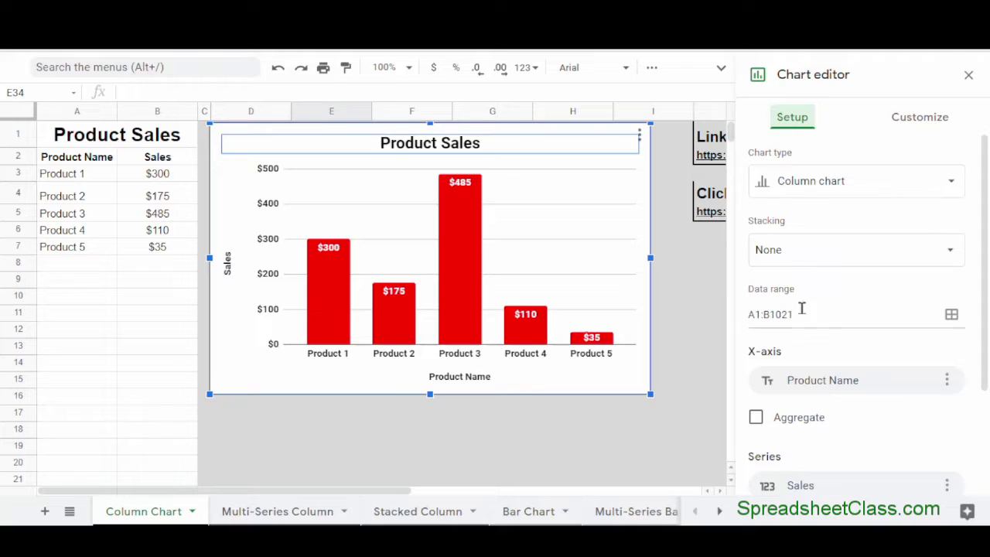
key("Escape")
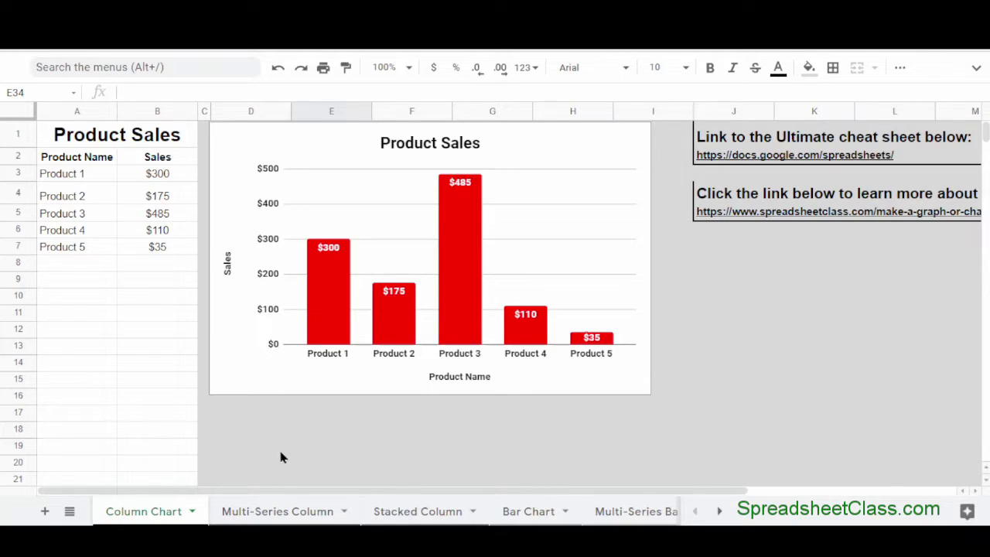
- View the multi-series and stacked column chart sheets and the options for copying the Stacked Column sheet to another spreadsheet
left_click(278, 517)
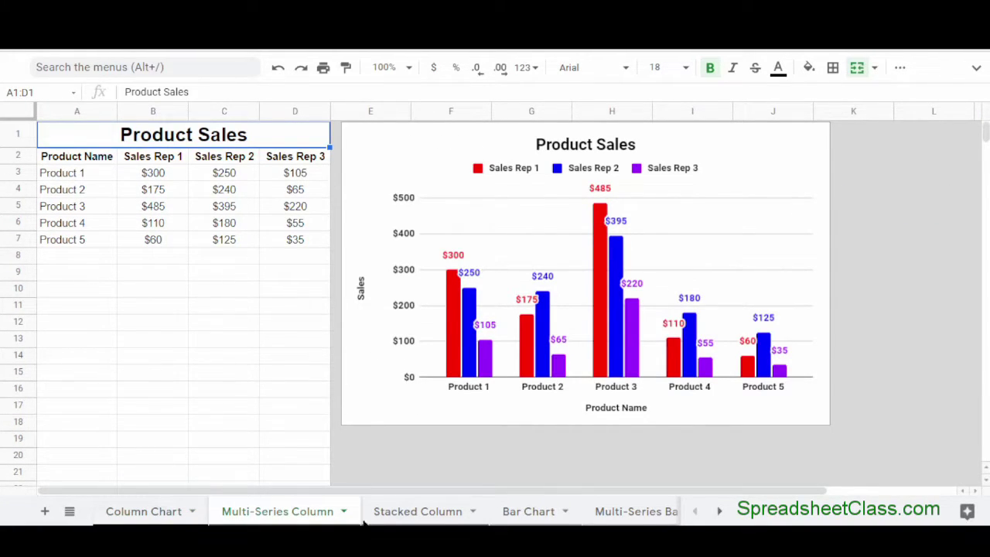
left_click(408, 517)
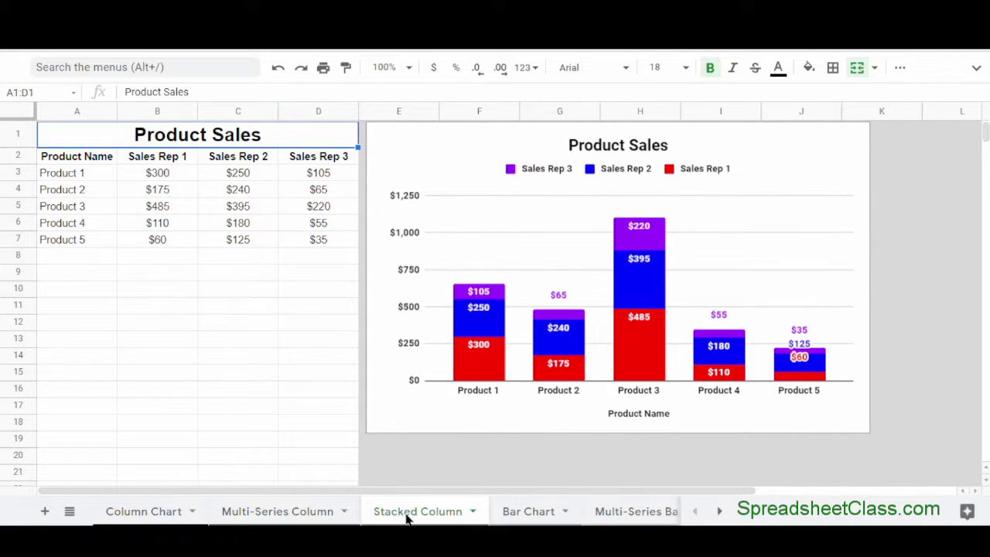
right_click(407, 520)
mouse_move(449, 288)
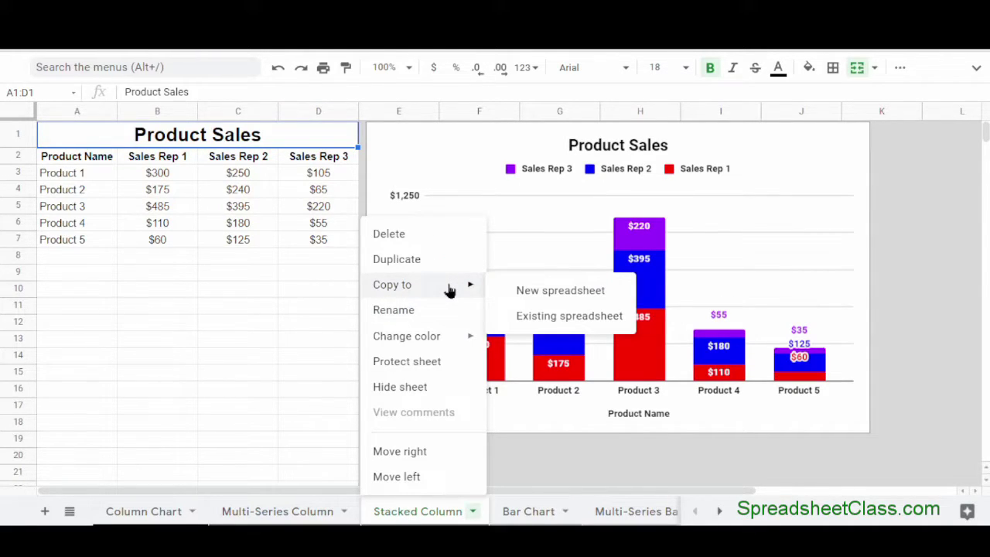
left_click(562, 467)
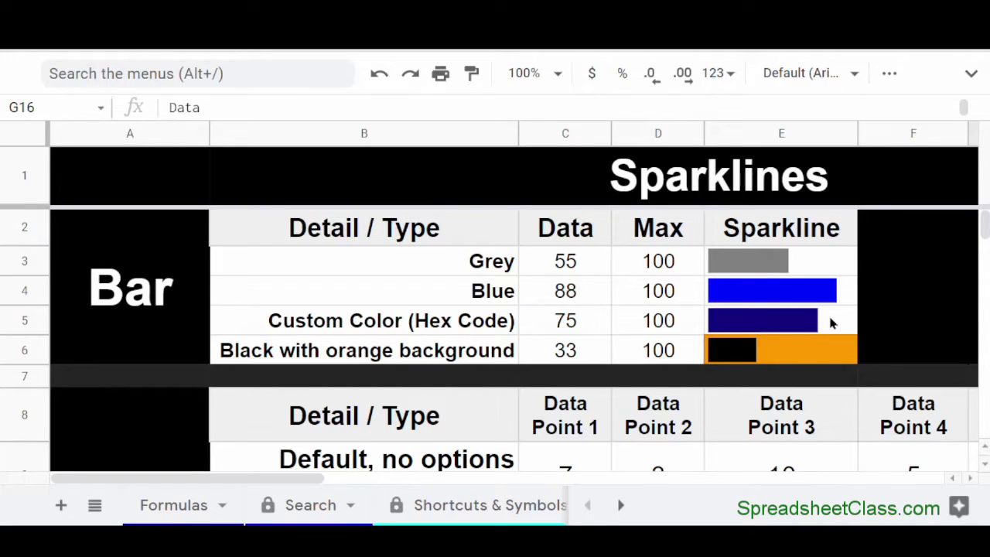
- Examine the SPARKLINE formula of the grey bar example in E3 on the Sparklines sheet
left_click(804, 263)
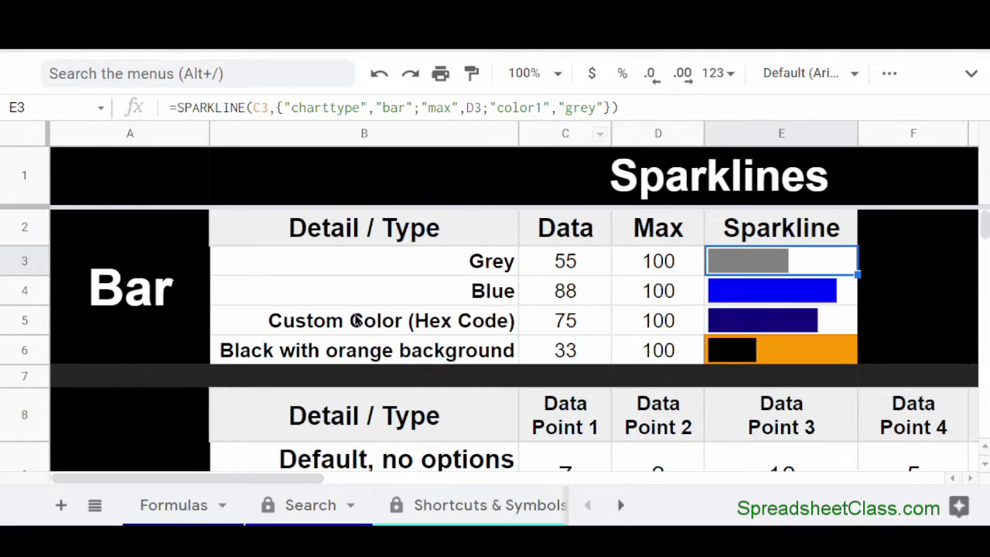
scroll(284, 300, "right", 6)
left_click_drag(327, 478, 156, 478)
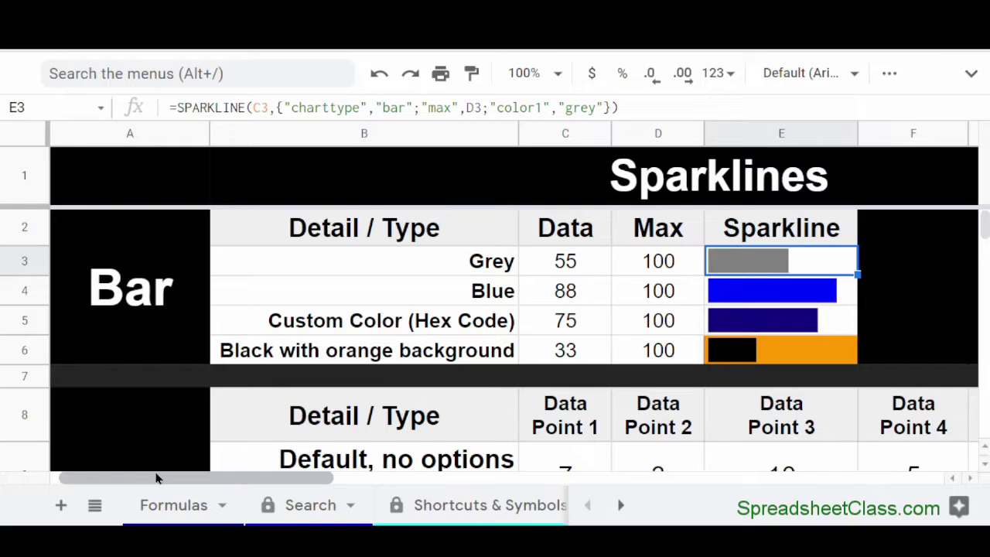
- Set the data value of the grey bar sparkline in C3 to 75
left_click(590, 266)
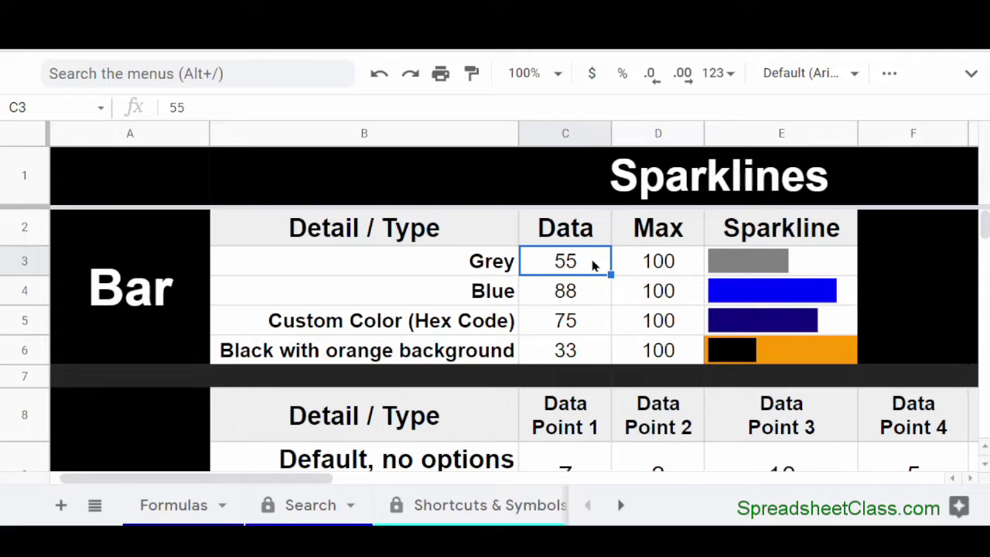
type("75")
key("Return")
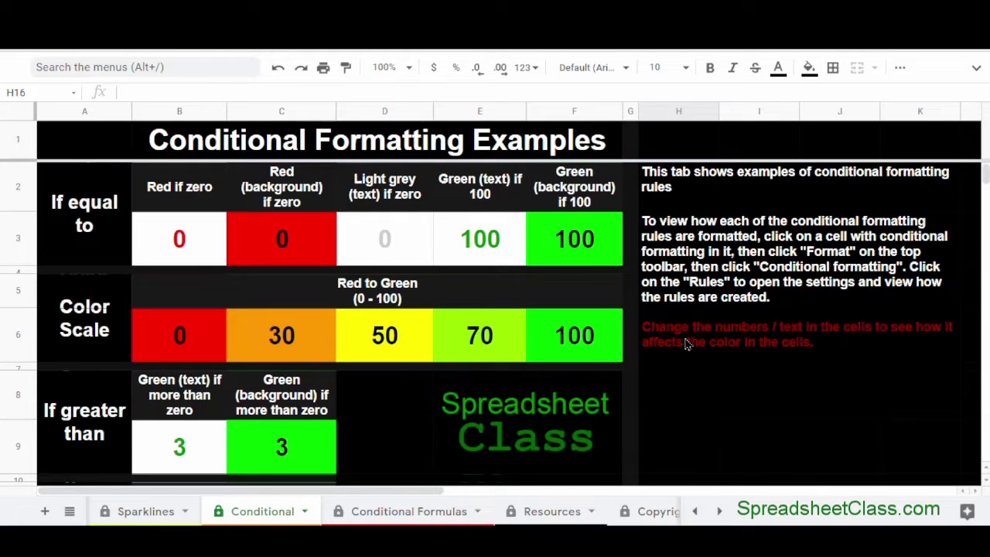
- View the options for copying the Conditional sheet to a new or existing spreadsheet and dismiss them
right_click(274, 513)
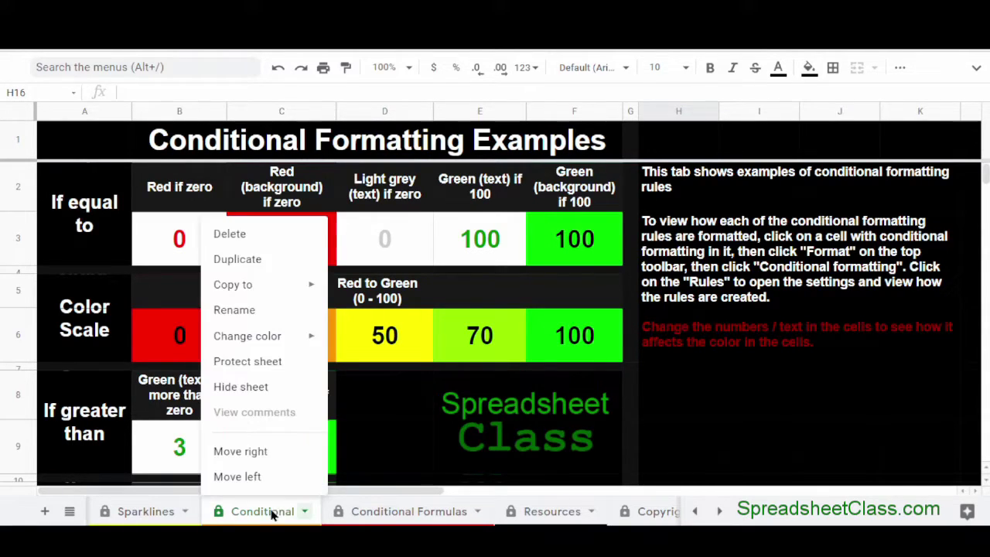
mouse_move(279, 288)
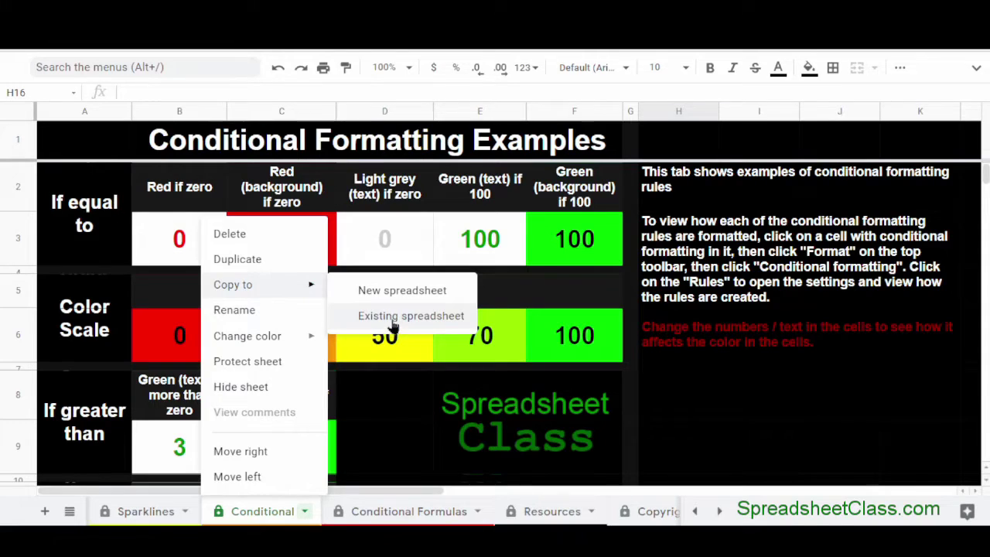
left_click(685, 397)
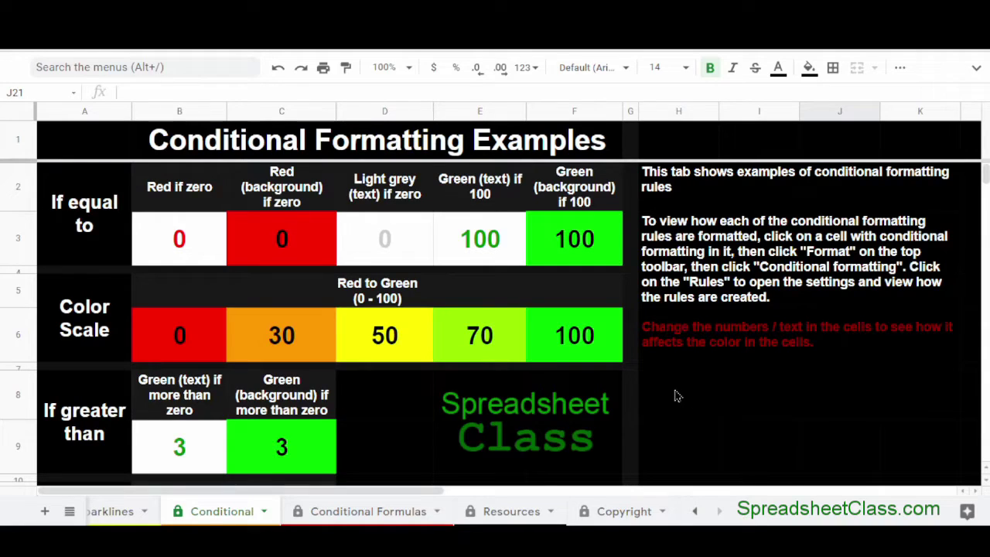
- Copy the Conditional sheet to the existing spreadsheet Conditional Format Transfer Example
left_click(263, 512)
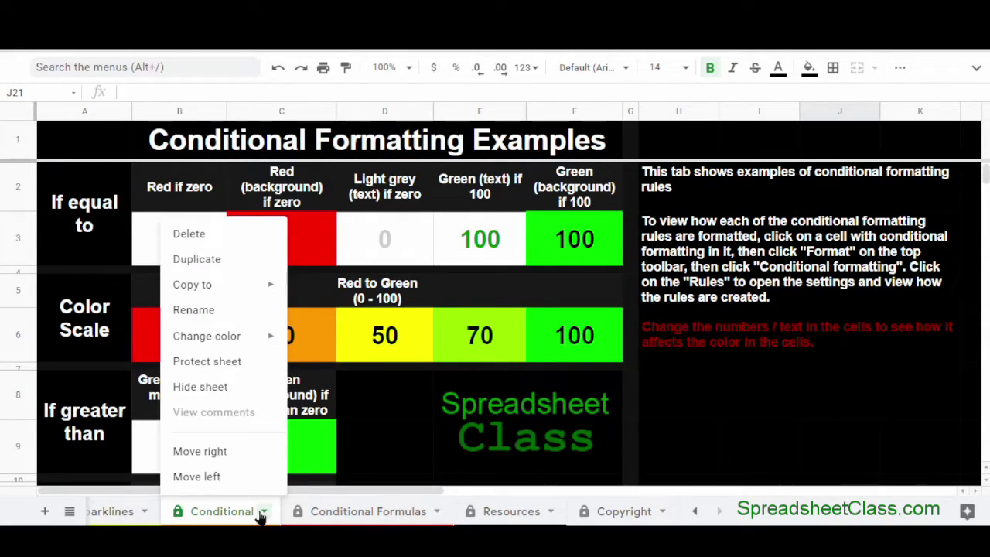
mouse_move(245, 287)
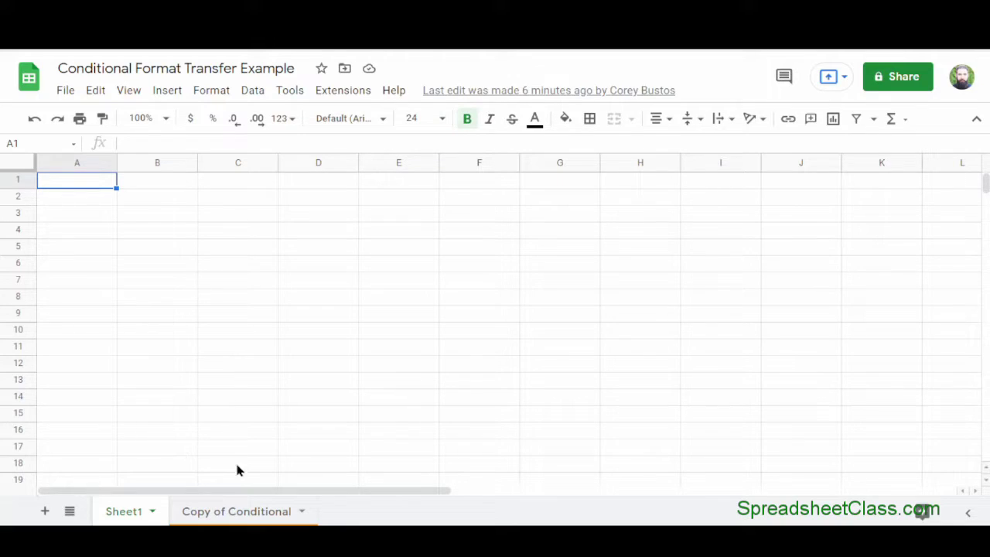
- Paint the format of F3 on the Copy of Conditional sheet onto B1:B11 of Sheet1
left_click(261, 517)
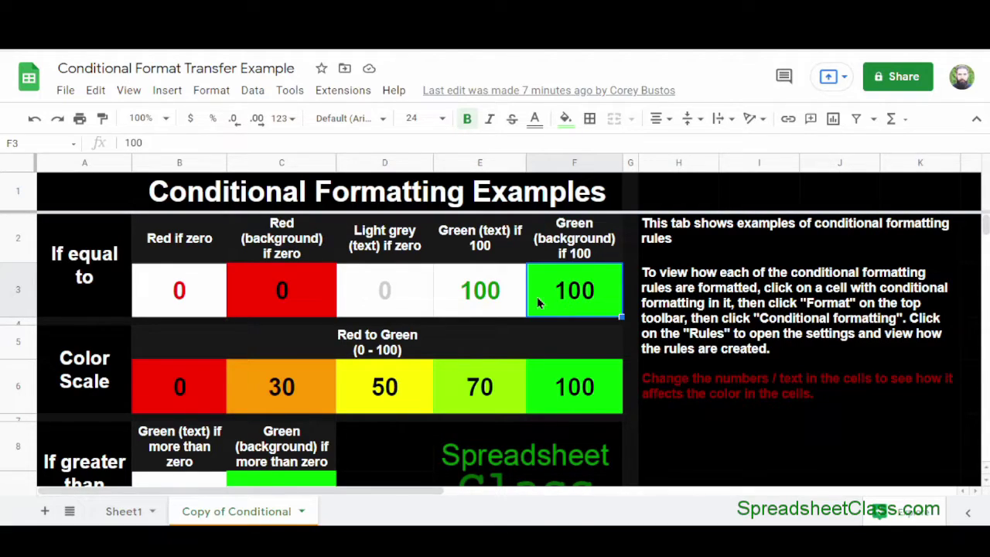
left_click(106, 120)
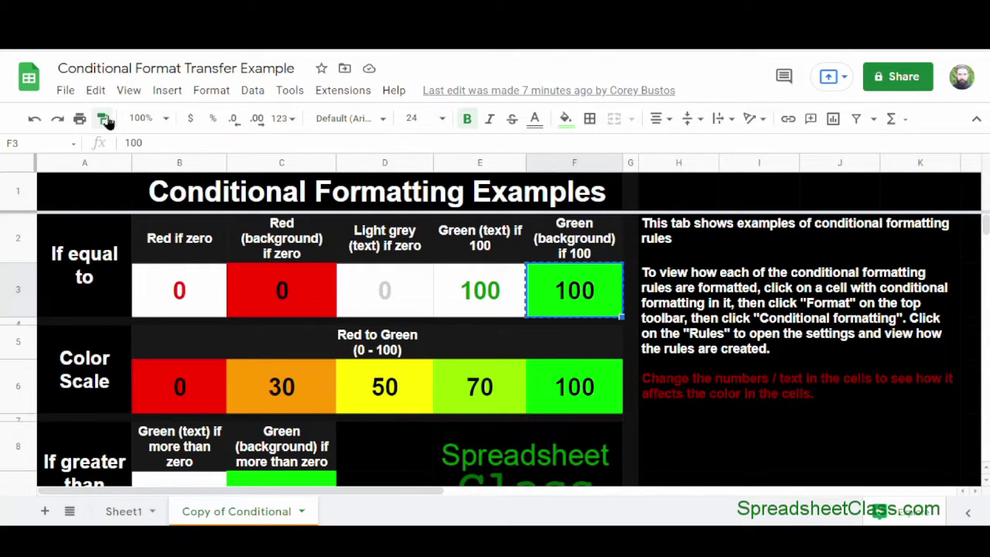
left_click(120, 513)
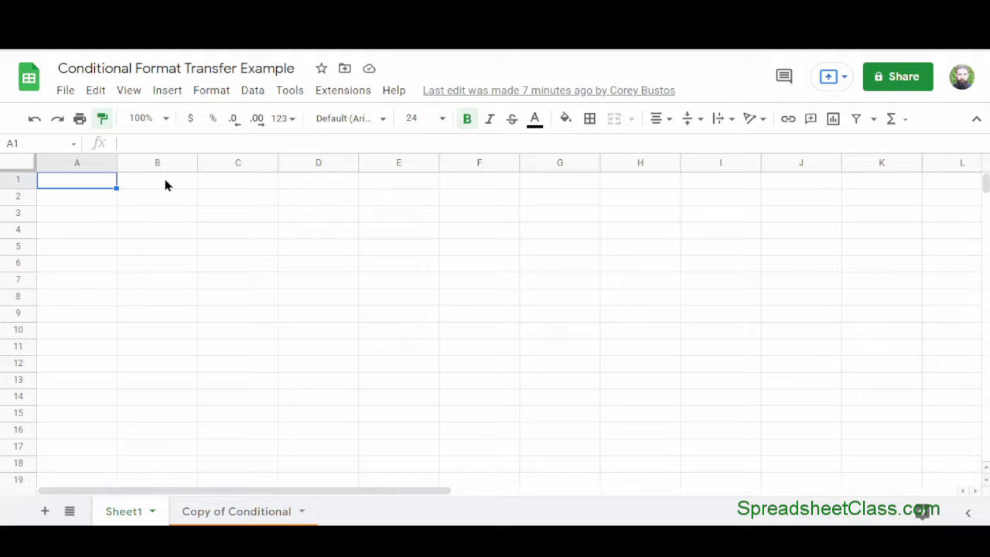
left_click_drag(159, 186, 153, 349)
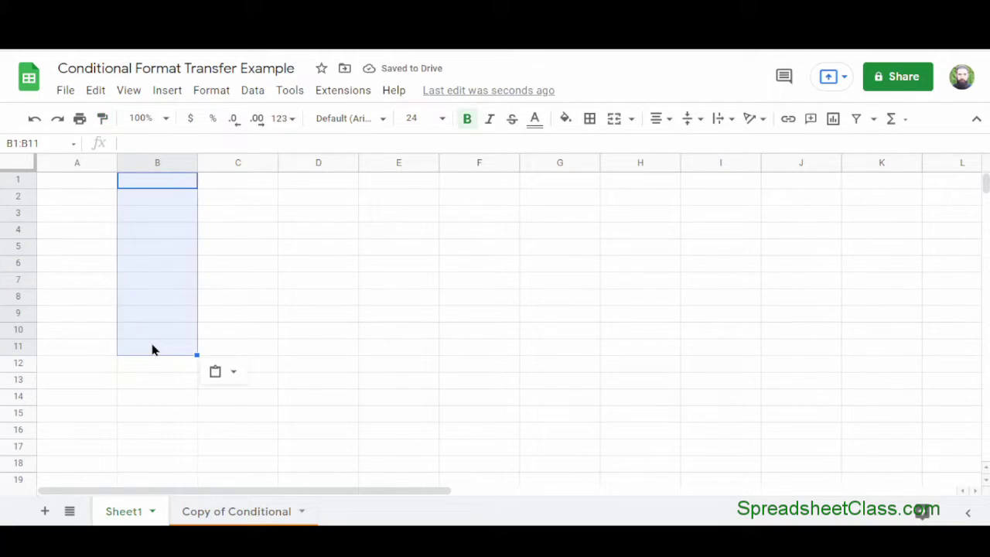
- Enter 100 in cells B1, B2 and B3 of Sheet1
left_click(174, 187)
type("100")
key("Return")
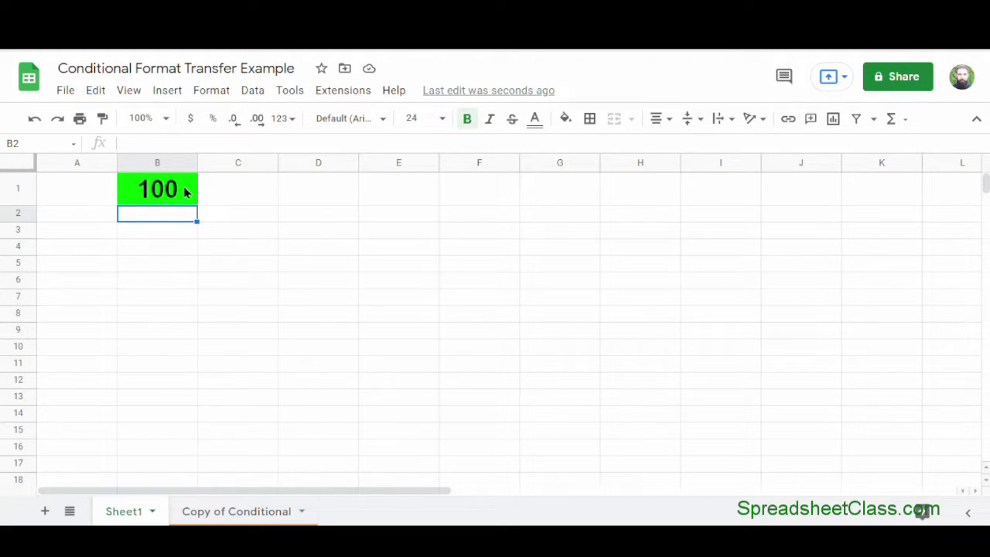
type("100")
key("Return")
type("100")
key("Return")
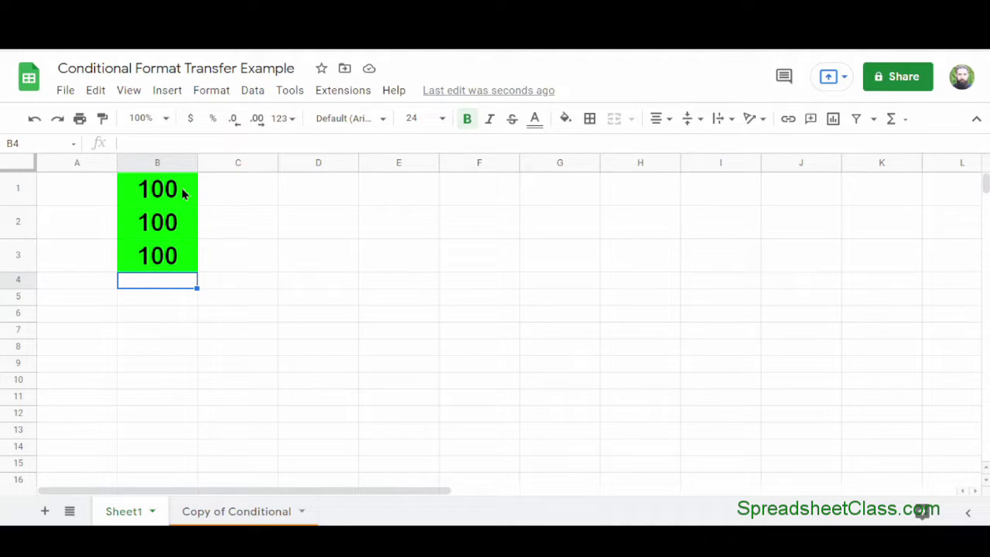
- Copy cell F3 of the Copy of Conditional sheet, value and format, into D1 of Sheet1
left_click(251, 511)
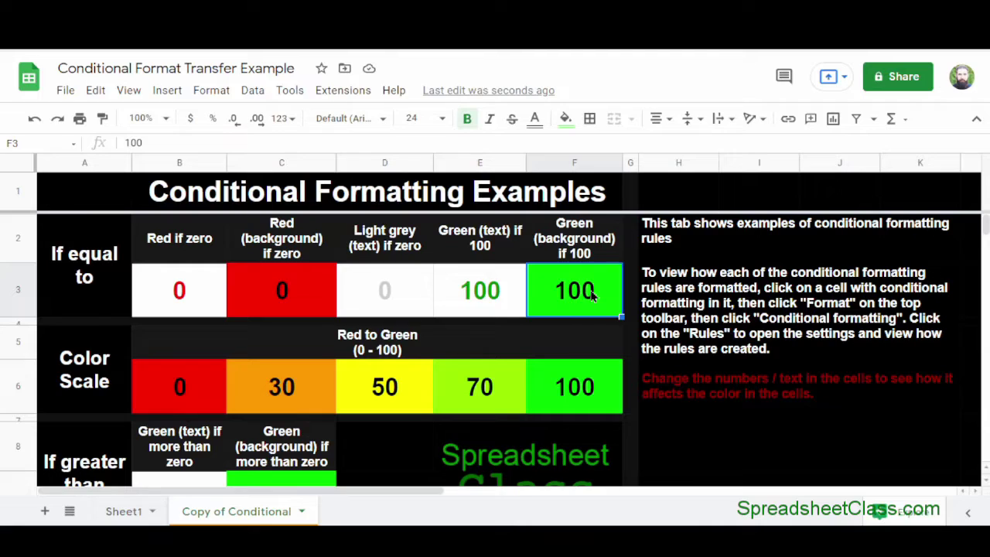
key("ctrl+c")
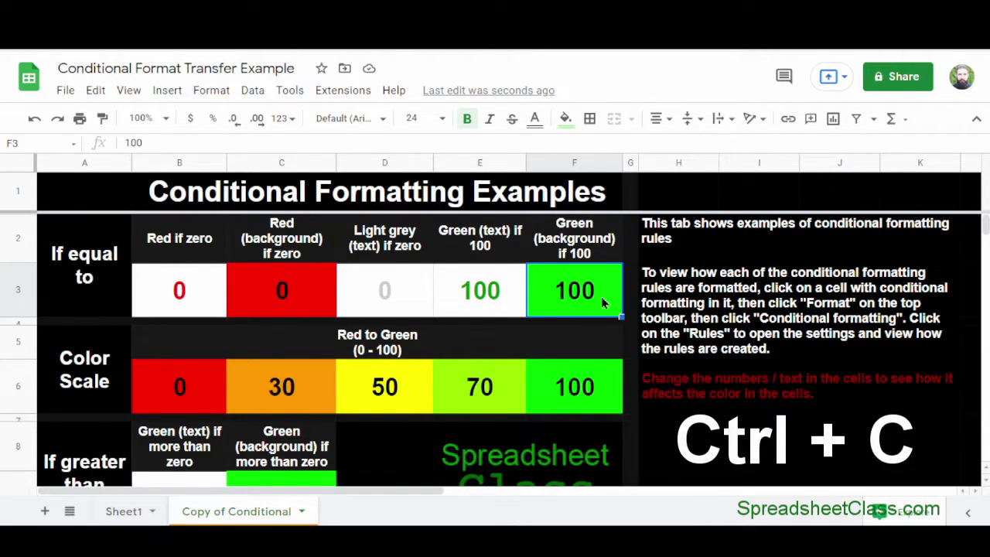
key("ctrl+c")
left_click(124, 513)
left_click(331, 199)
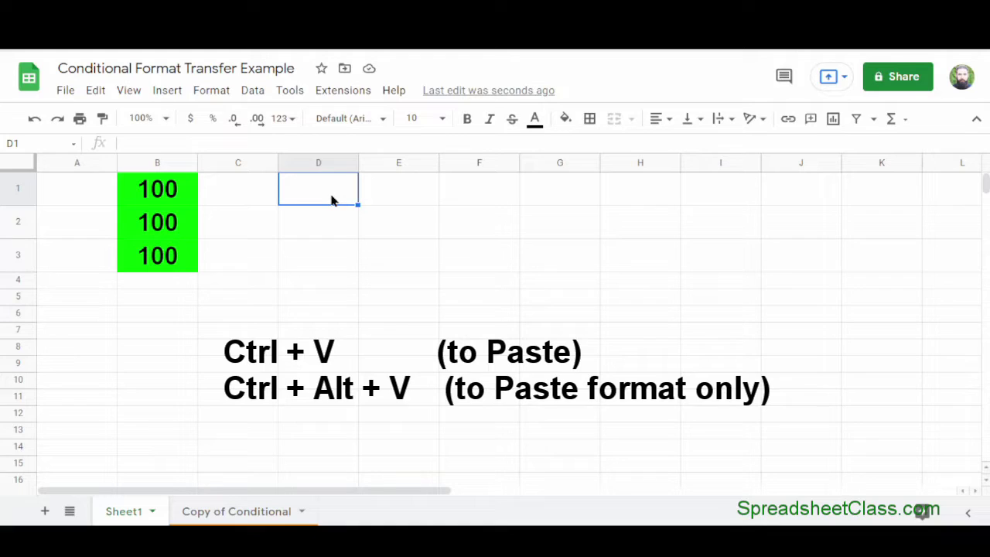
key("ctrl+v")
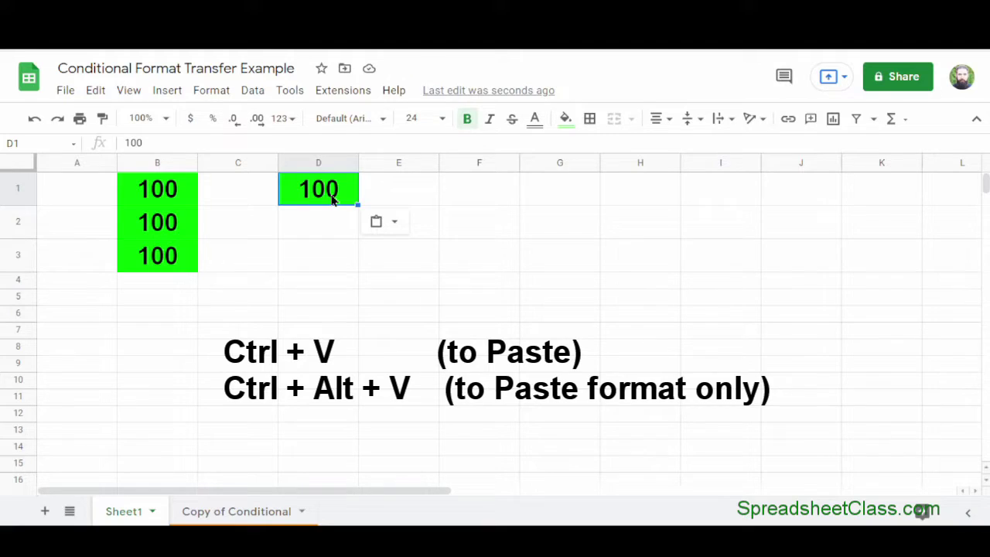
- Paste only the copied cell's format into F1 of Sheet1, enter 100 there and select the cell
left_click(487, 199)
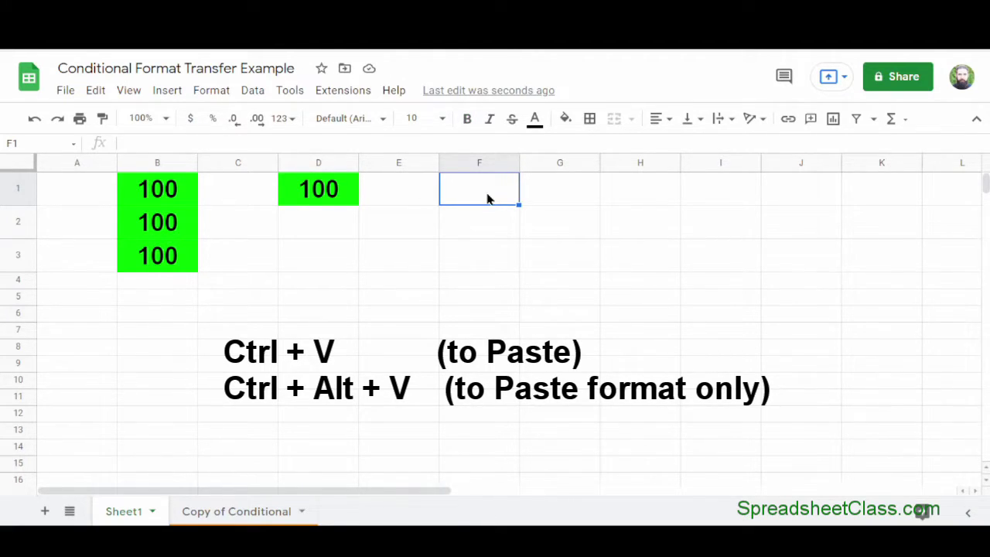
key("ctrl+alt+v")
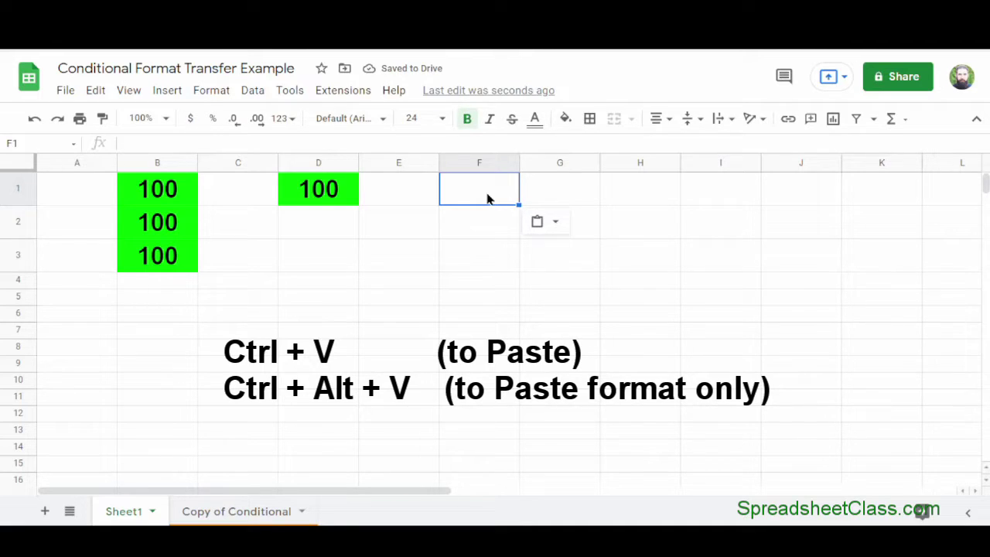
type("100")
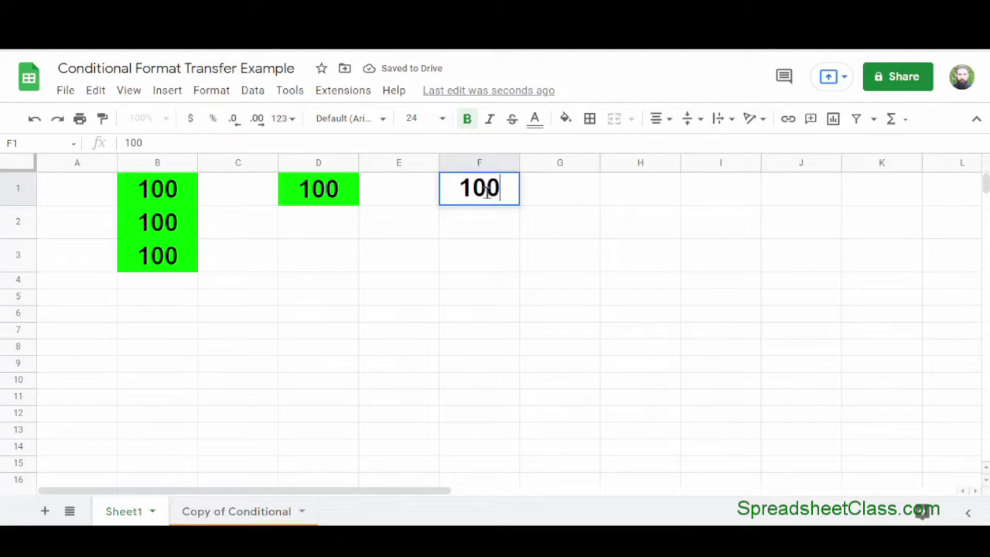
key("Return")
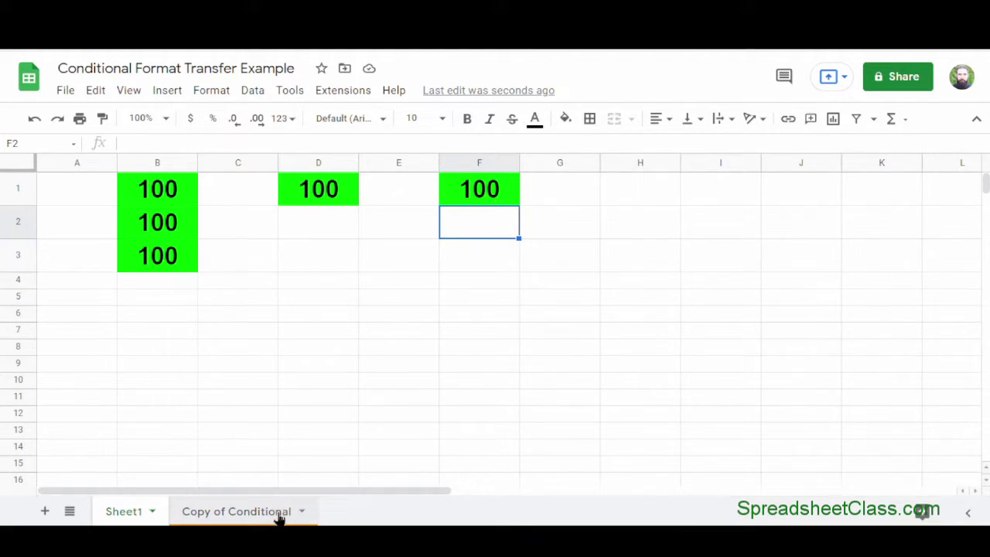
left_click(131, 512)
left_click(505, 191)
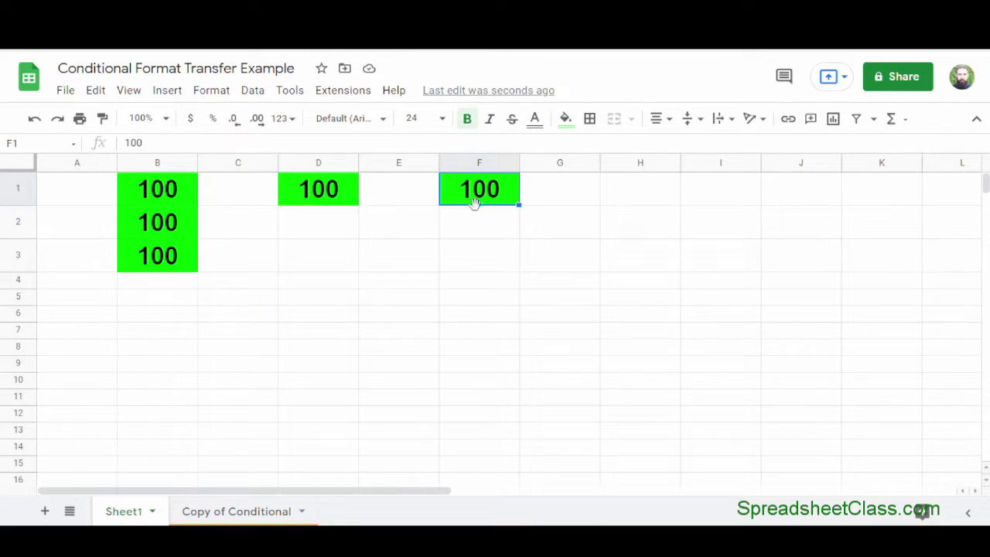
- Open the conditional format rule applied to cell F1 of Sheet1 to examine its settings
left_click(211, 91)
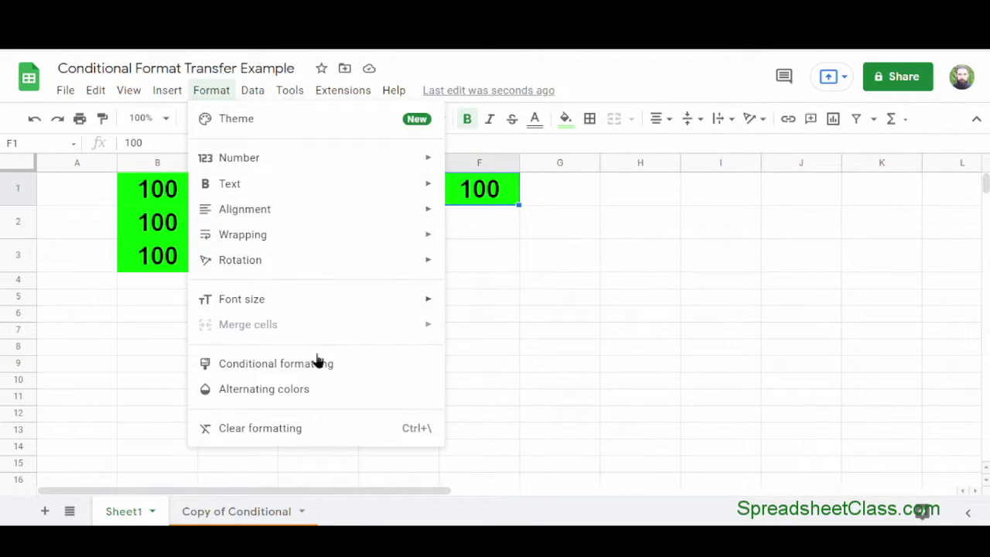
left_click(345, 365)
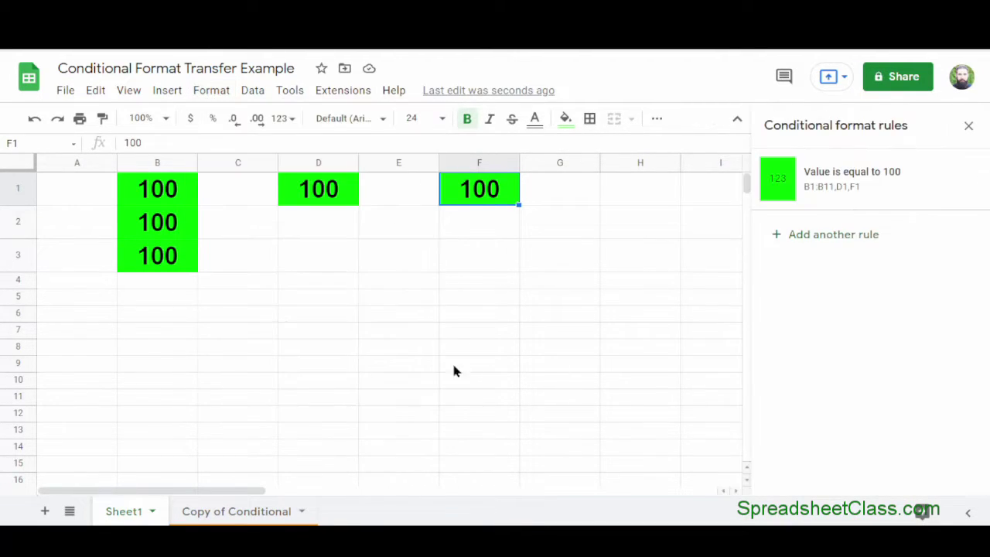
left_click(888, 187)
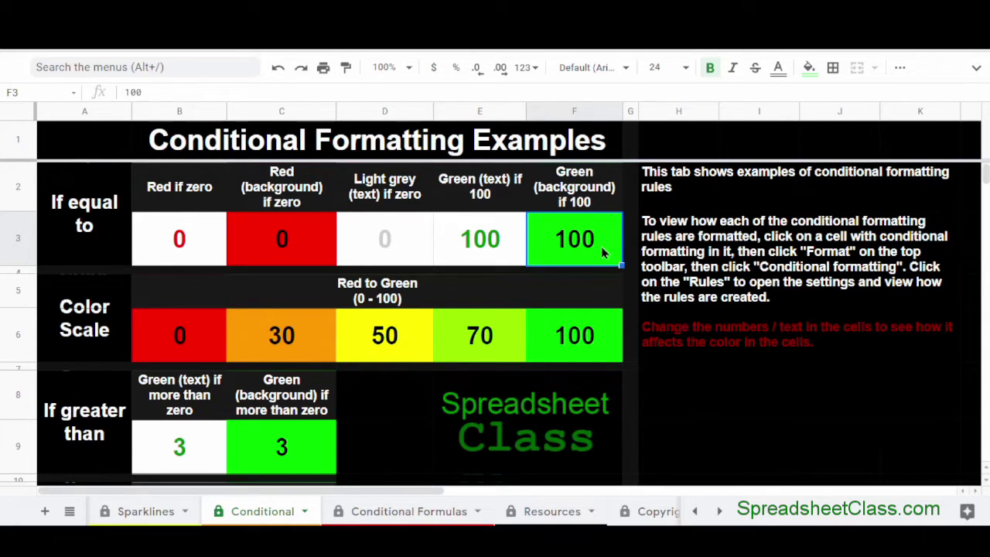
- Try the value 99 in cell F3 of the cheat sheet's Conditional sheet and undo the change
type("99")
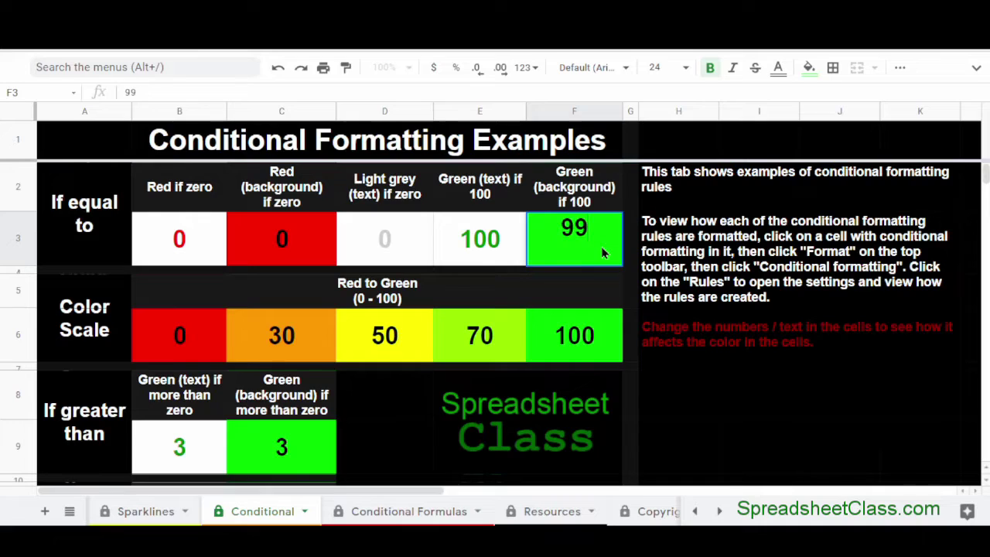
key("Return")
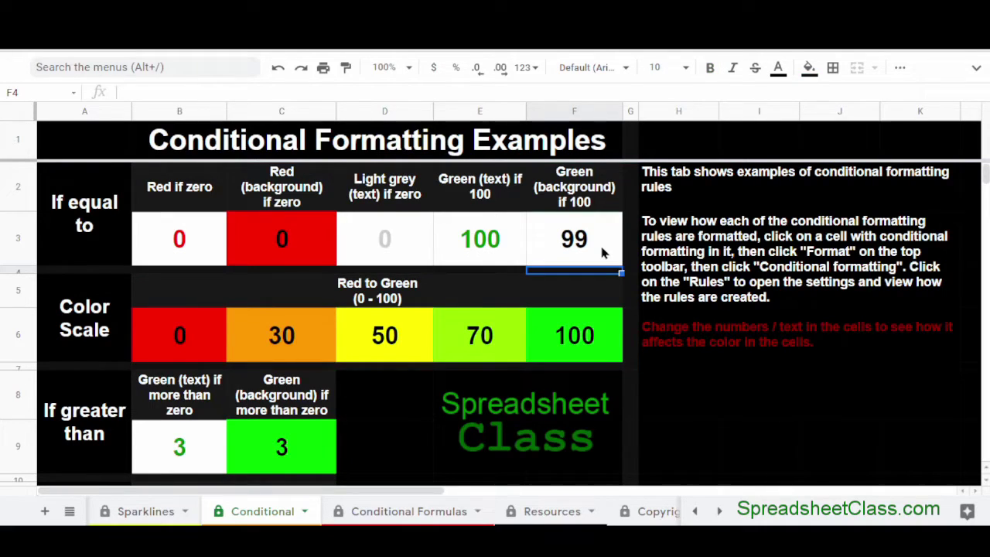
key("ctrl+z")
- Try the values 40, 55, 66, 77 and 88 one after another in color scale cell C6
left_click(267, 343)
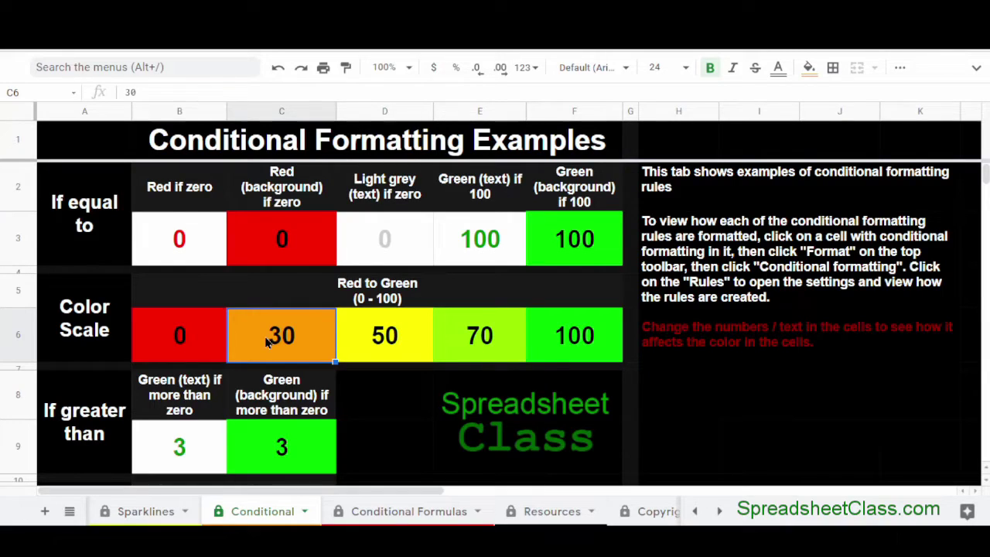
type("40")
key("Return")
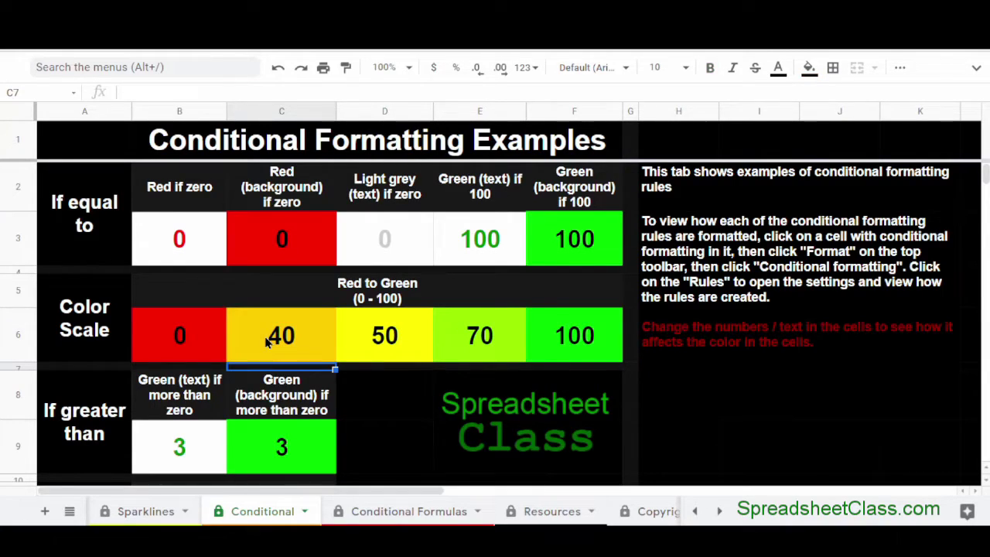
left_click(266, 343)
type("55")
key("Return")
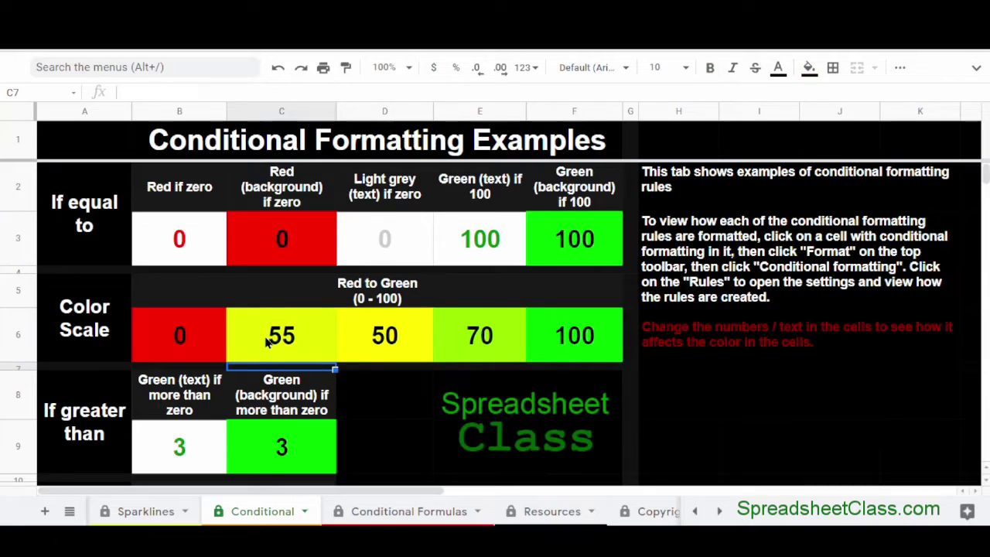
left_click(266, 343)
type("66")
key("Return")
left_click(265, 336)
type("77")
key("Return")
left_click(265, 336)
type("88")
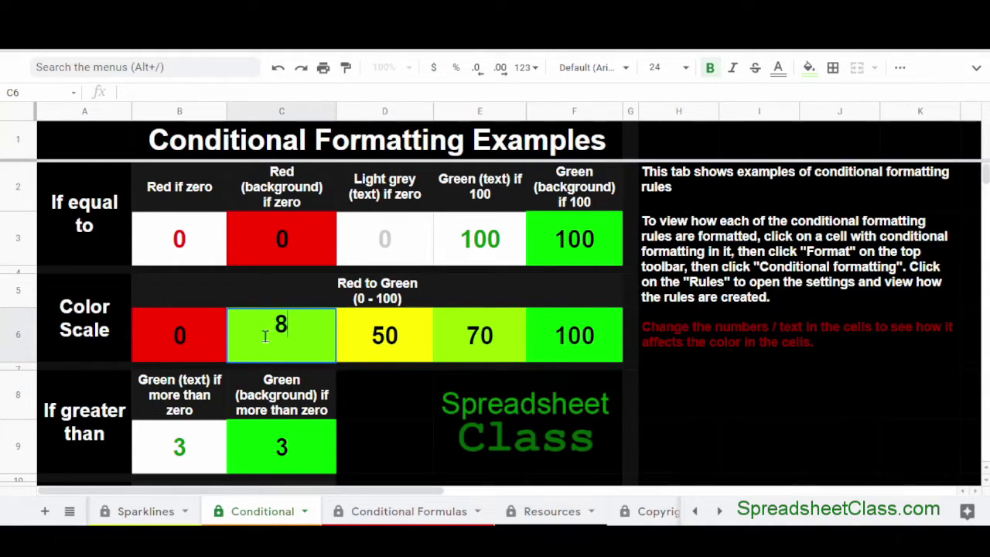
key("Return")
- Set color scale cell C6 back to 30
left_click(266, 336)
type("30")
key("Return")
- Open the color scale rule of cell C6, examine its minpoint, midpoint and maxpoint settings, and close it without changes
left_click(266, 343)
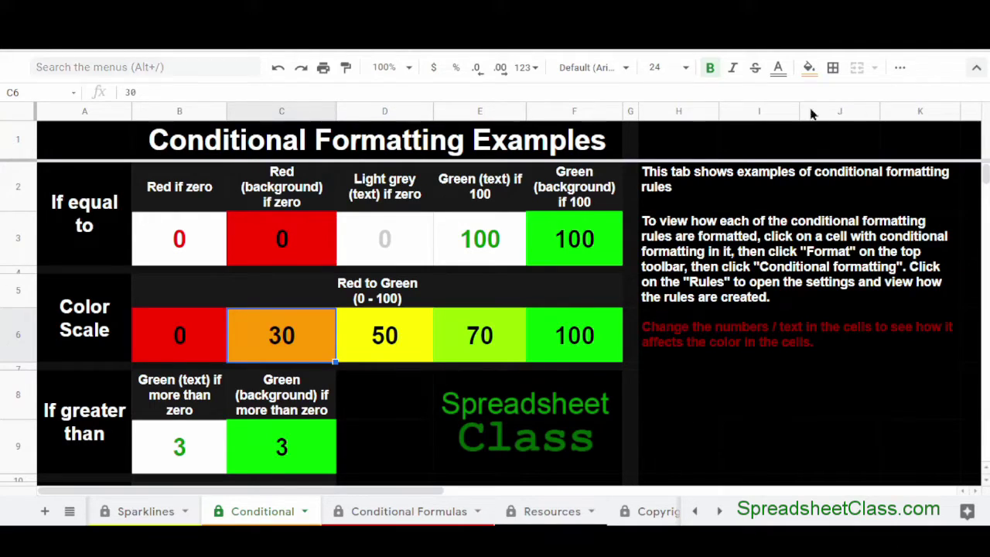
left_click(976, 67)
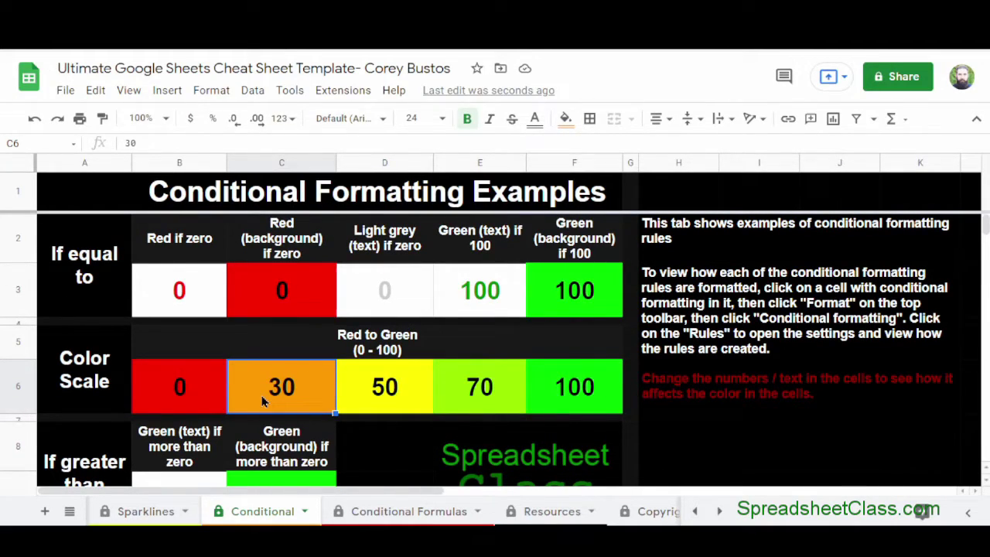
left_click(224, 93)
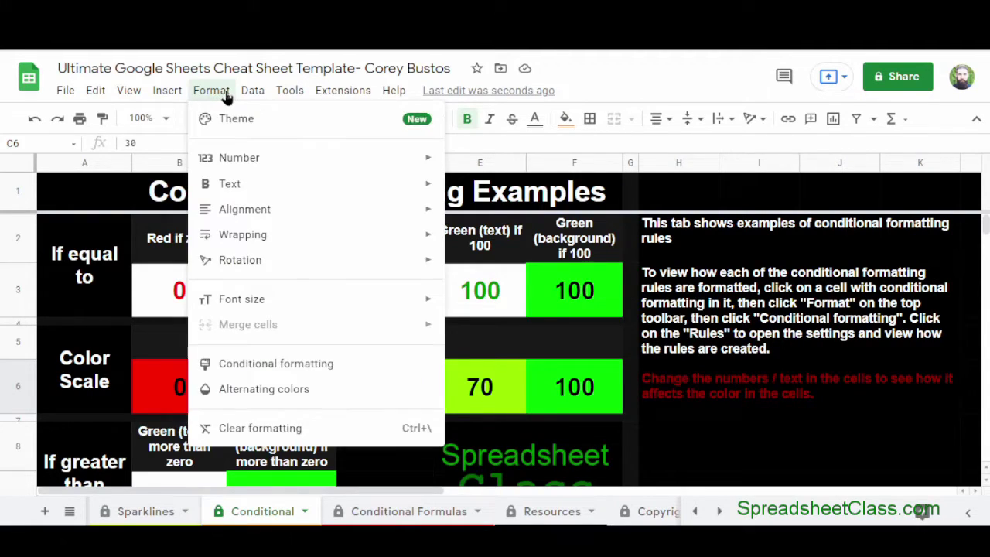
left_click(385, 372)
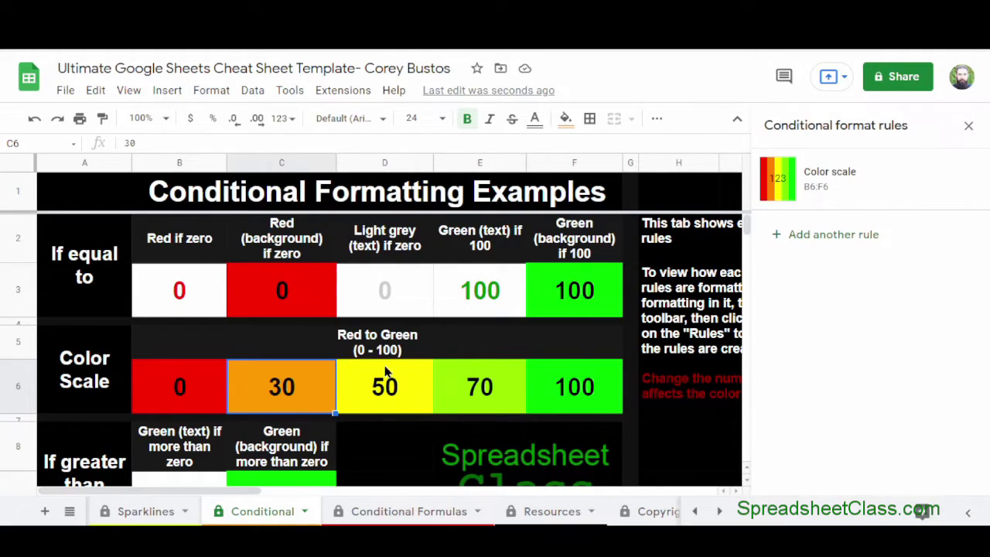
left_click(884, 182)
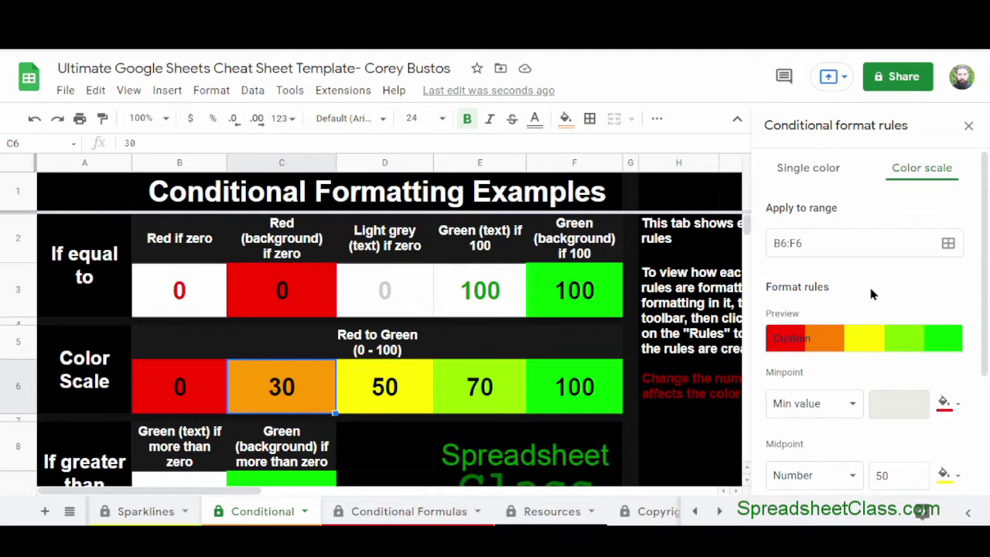
scroll(870, 294, "down", 2)
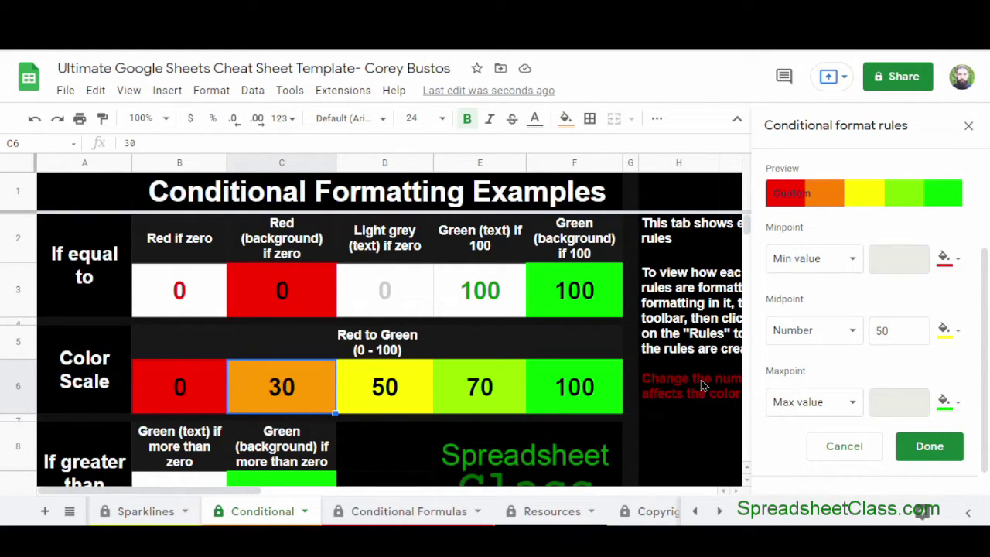
left_click(859, 447)
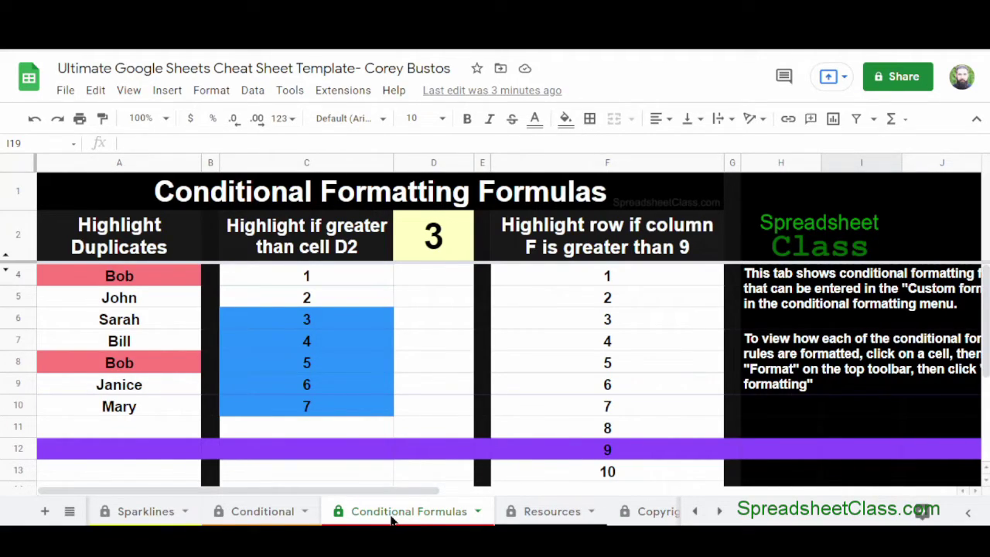
- Open the conditional format rules for cell C8 on the Conditional Formulas sheet
left_click(333, 365)
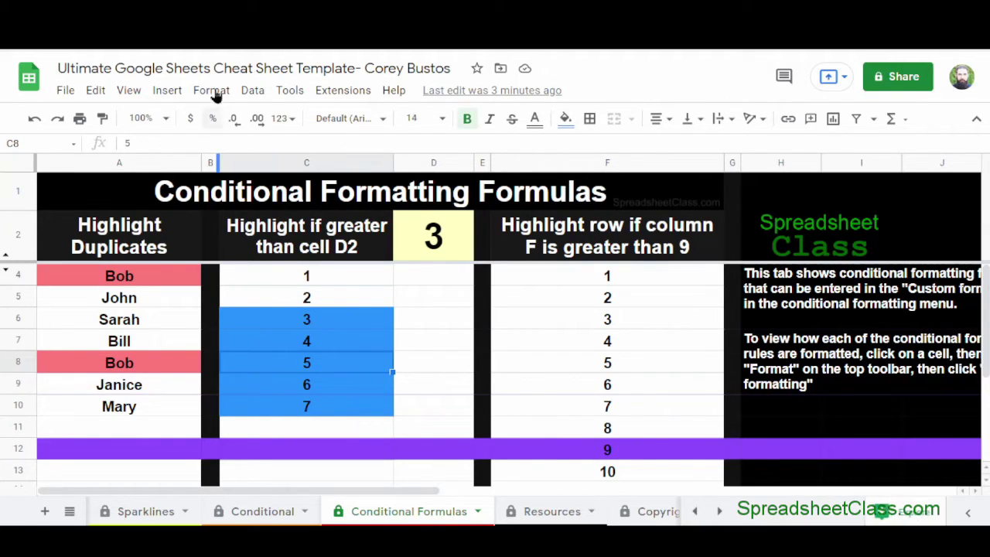
left_click(211, 90)
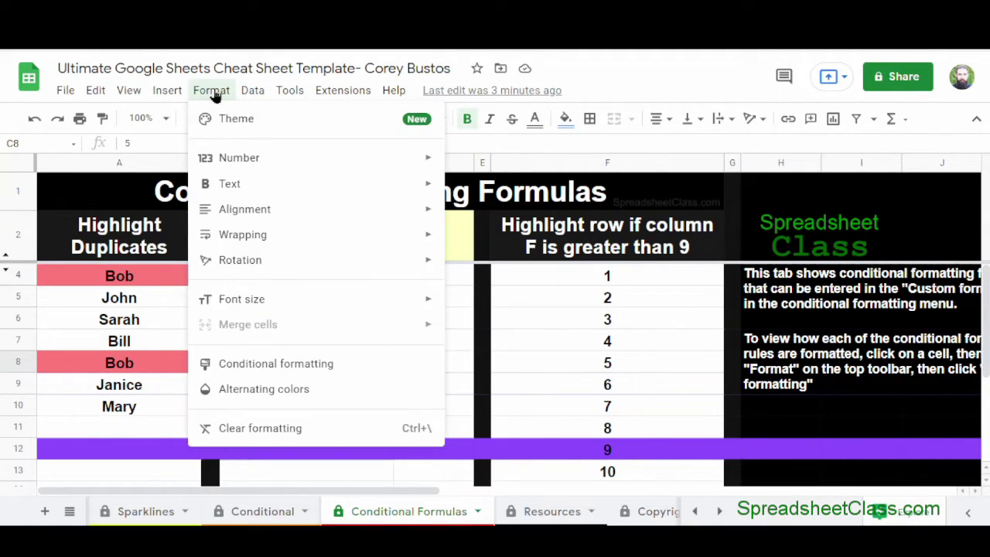
left_click(376, 365)
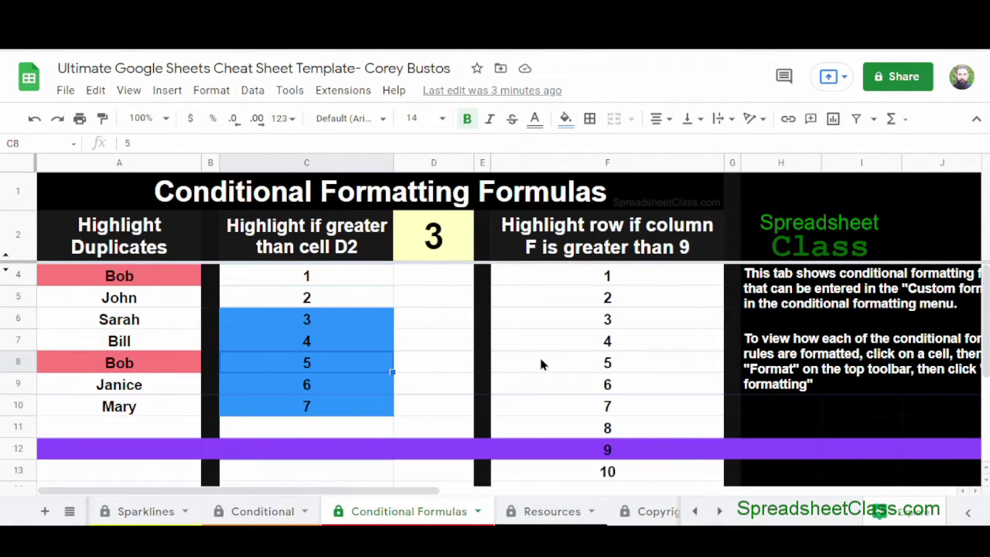